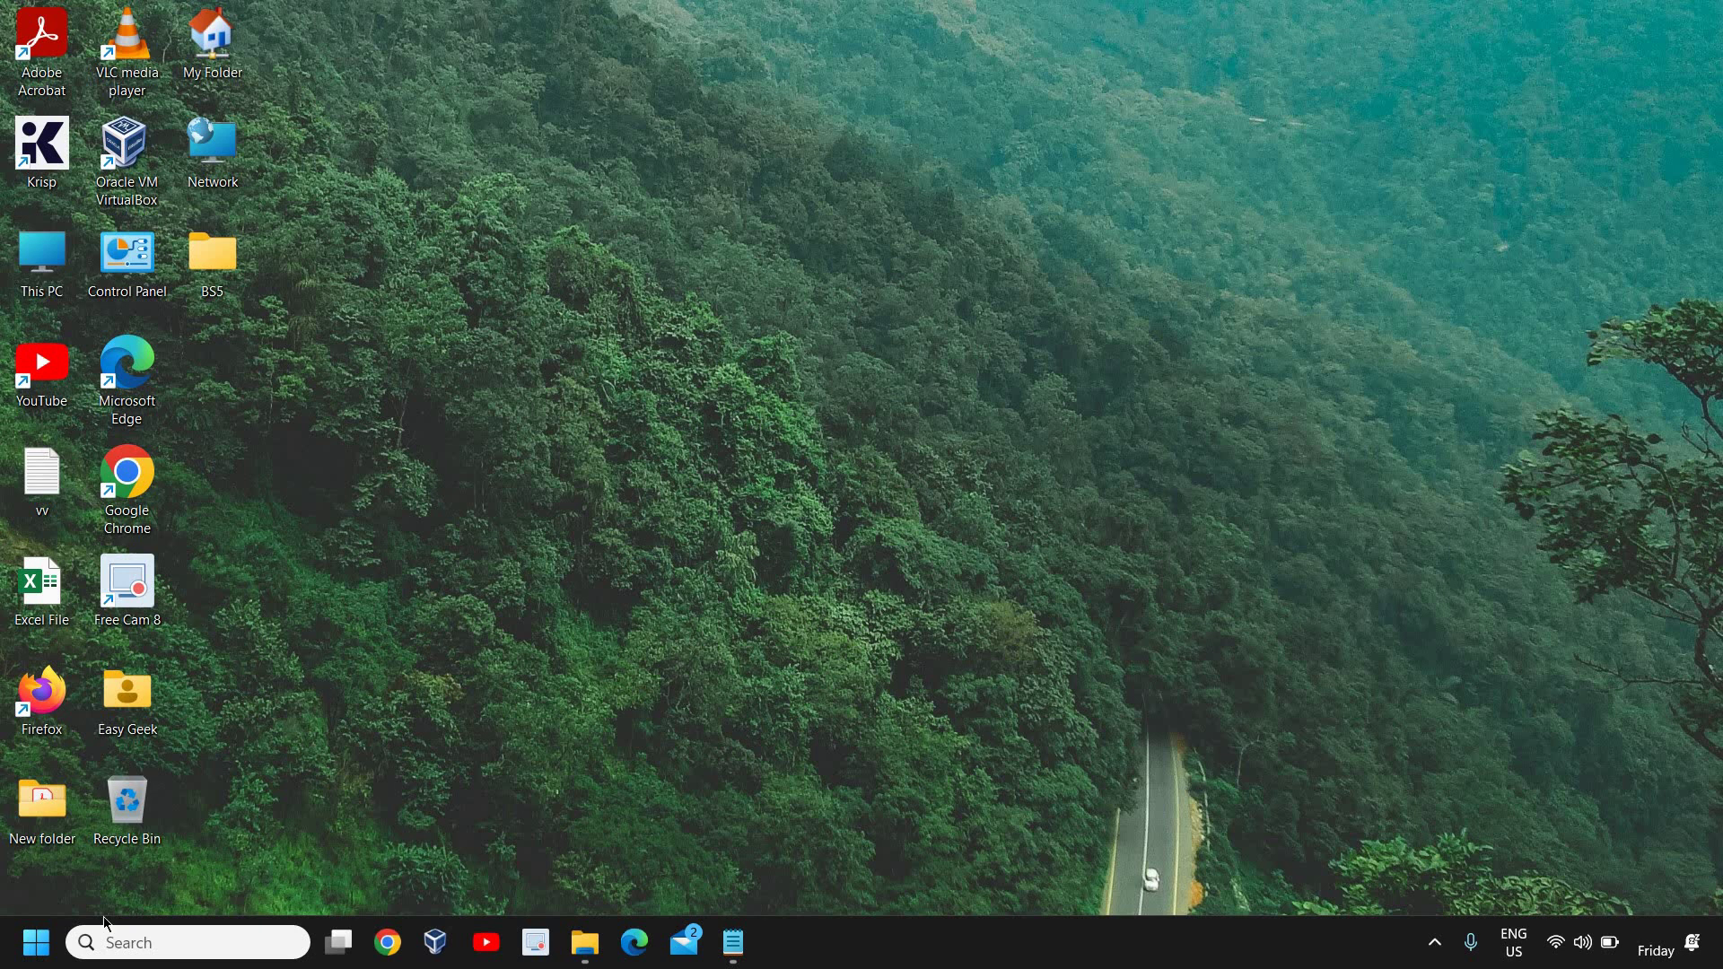
Launch Chrome maximized and enter 'wureset download' in the Google search box.
click(397, 956)
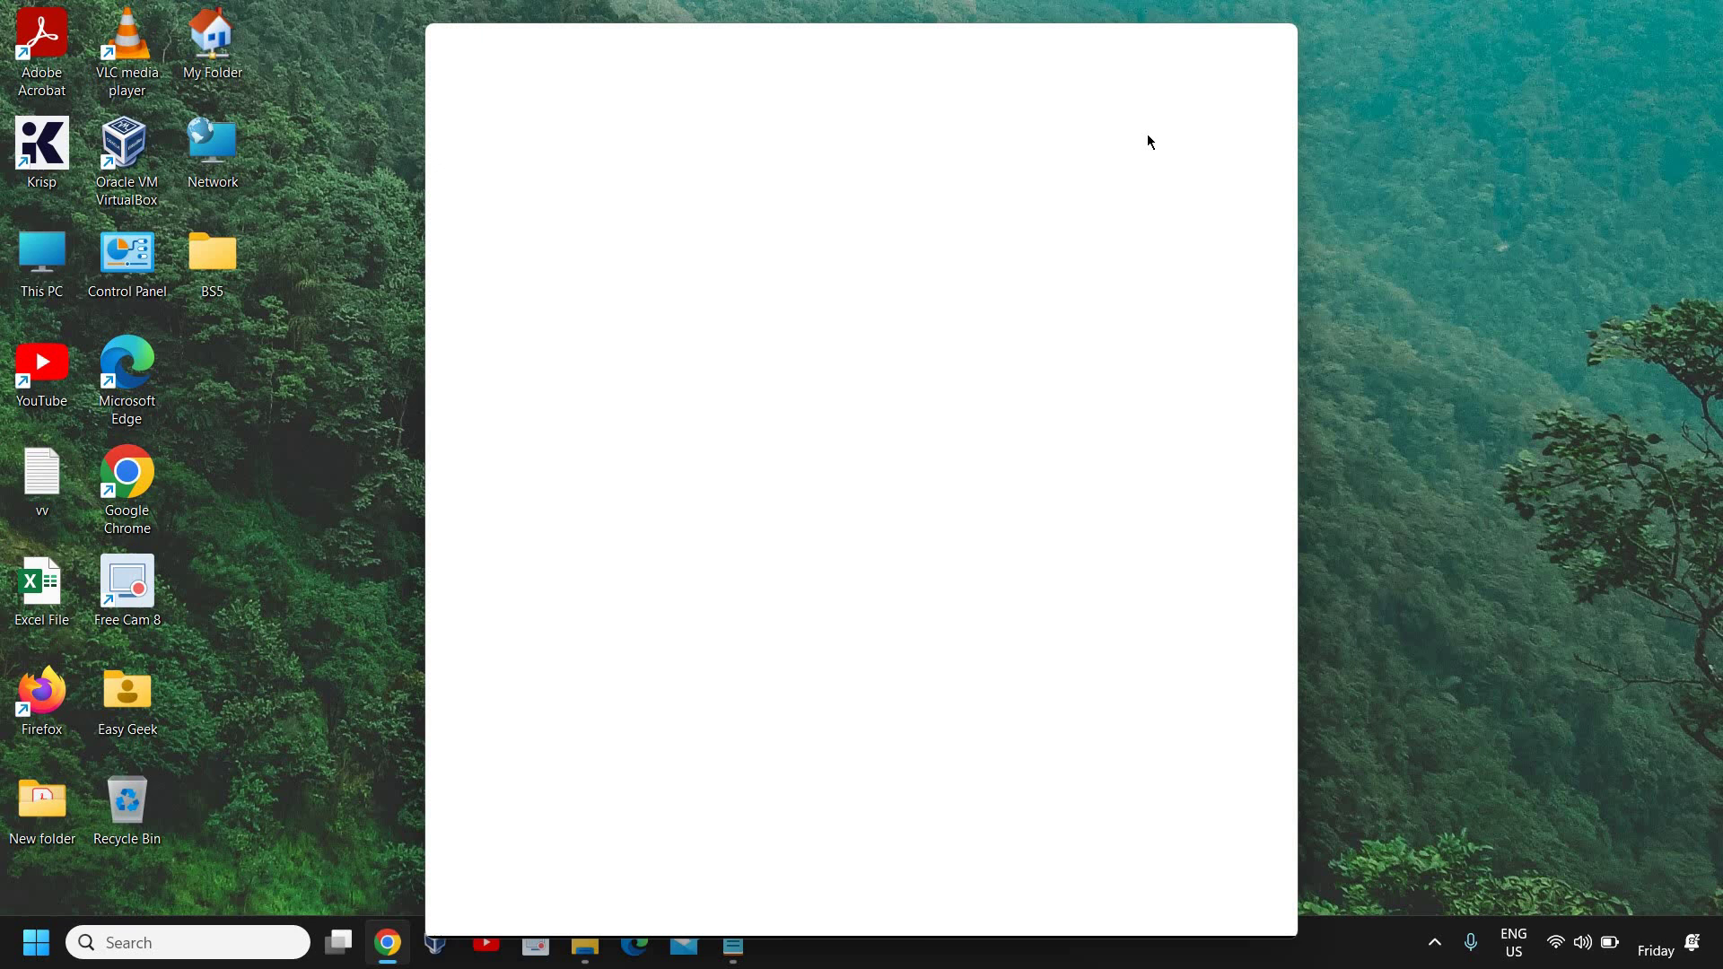
click(1227, 42)
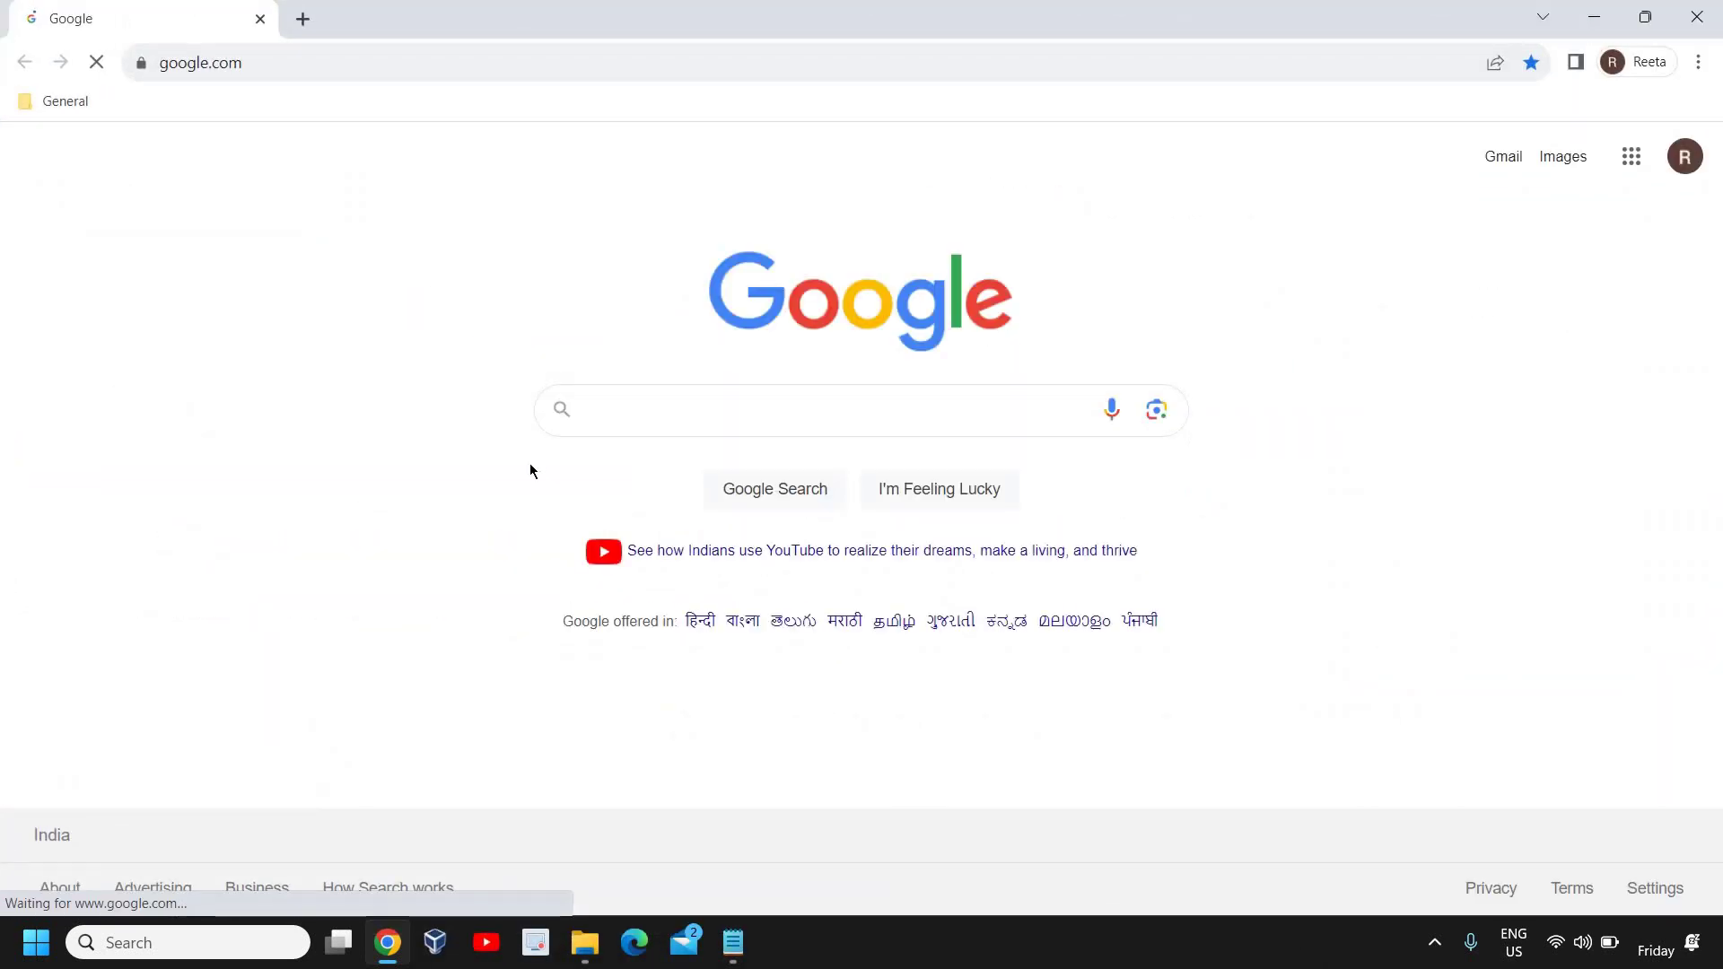
text(wu)
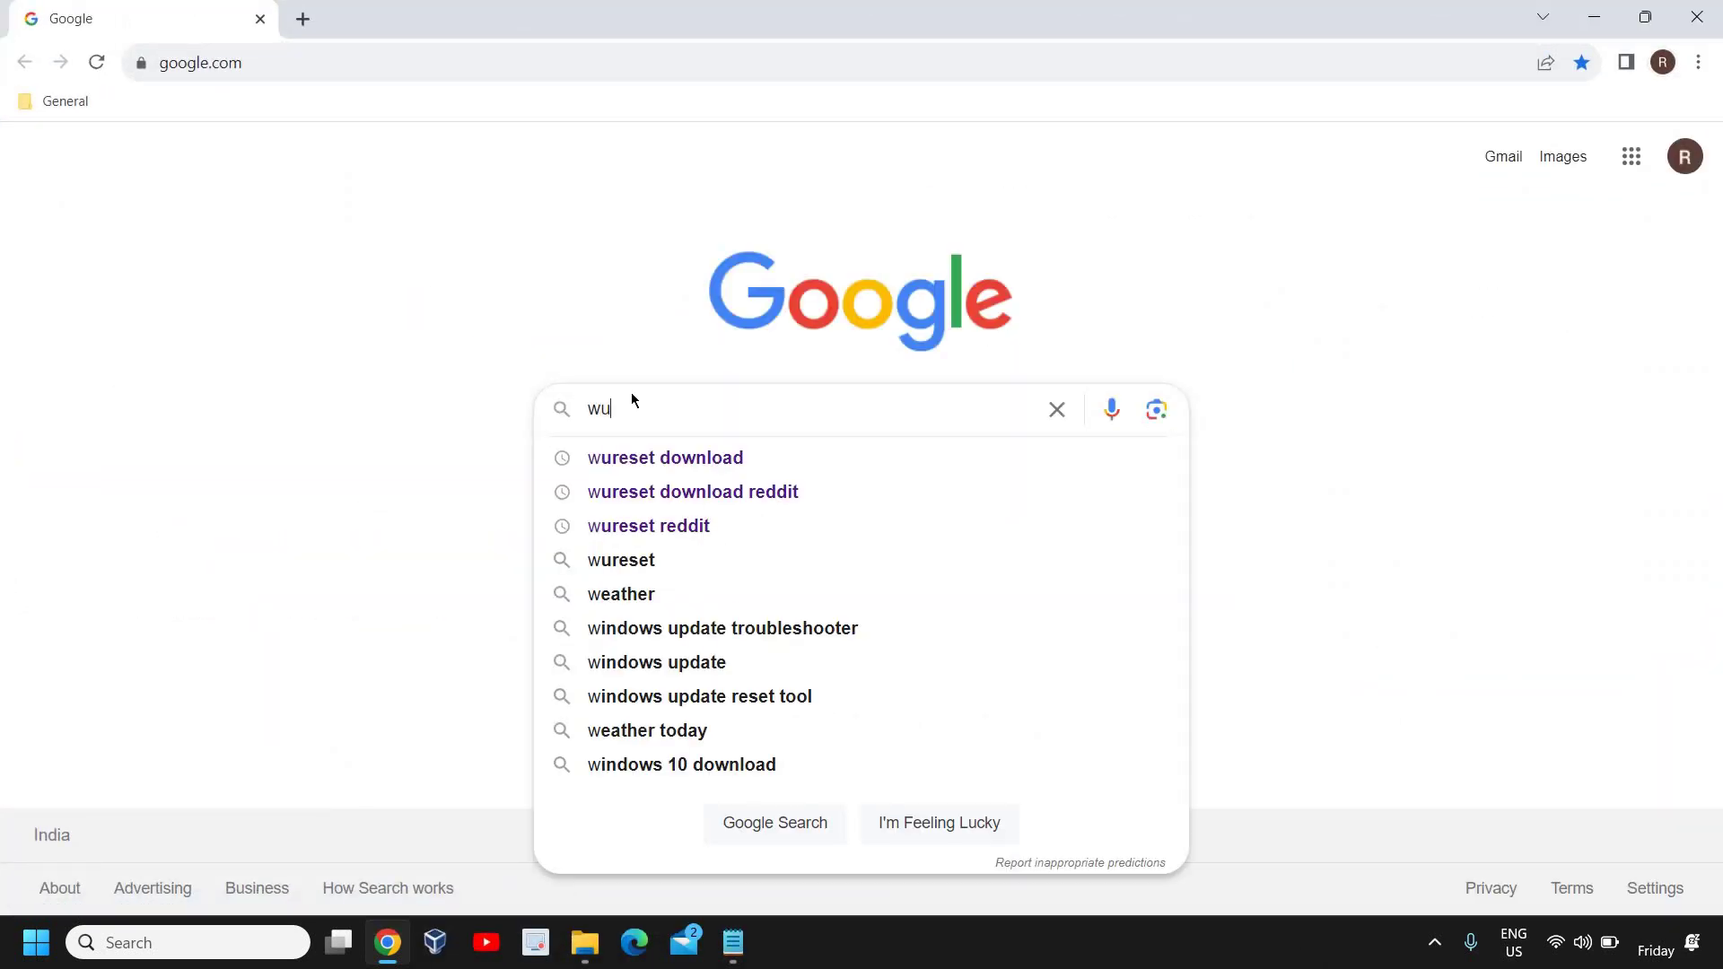
key(Down)
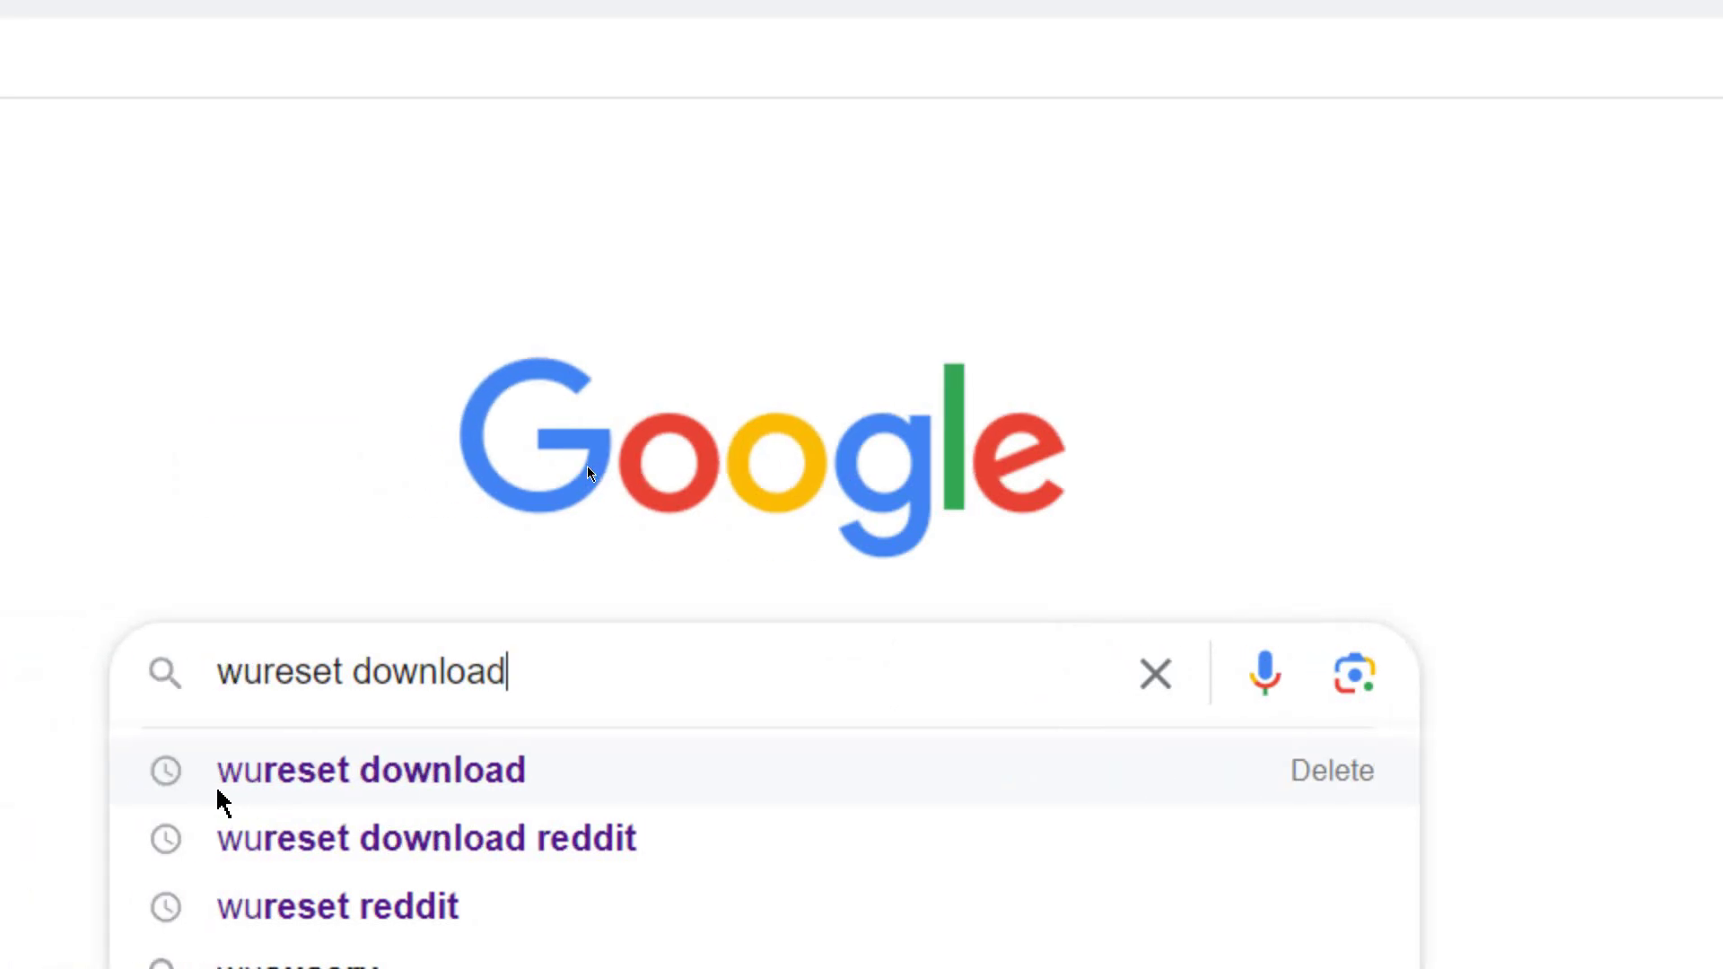
Run the search and open the wureset.com 'Downloads | Windows Update Reset Tool' page.
click(219, 792)
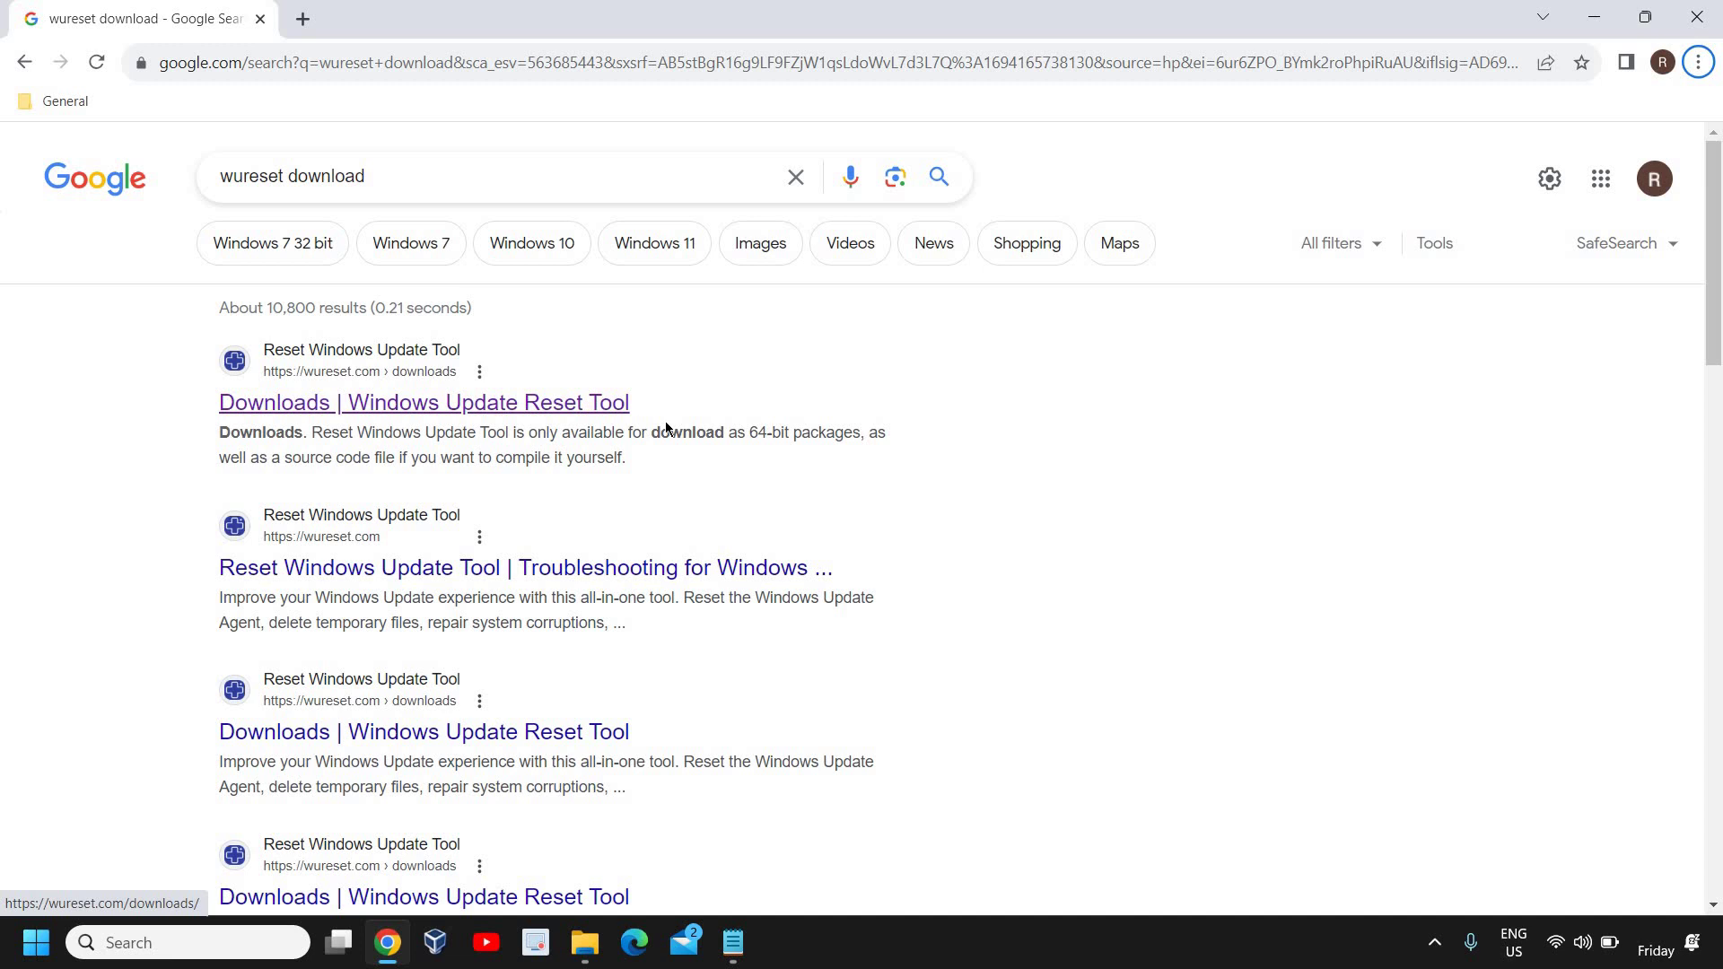
click(292, 399)
click(334, 405)
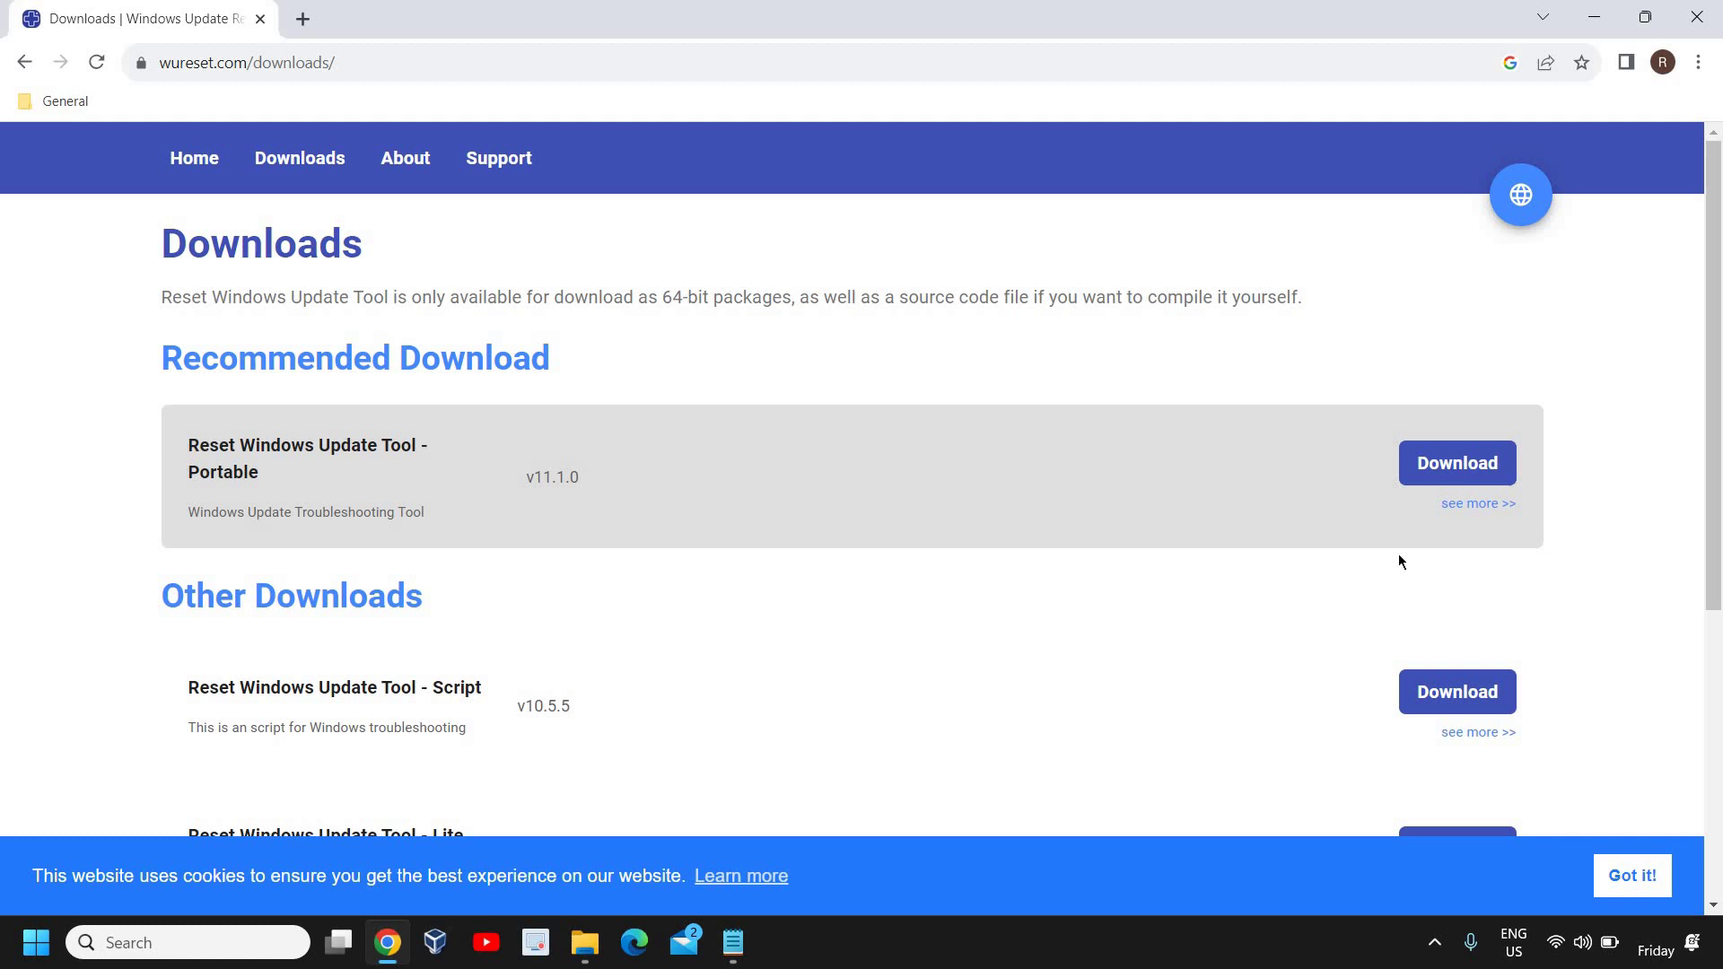
Download the Reset Windows Update Tool - Portable v11.1.0 package.
click(1473, 461)
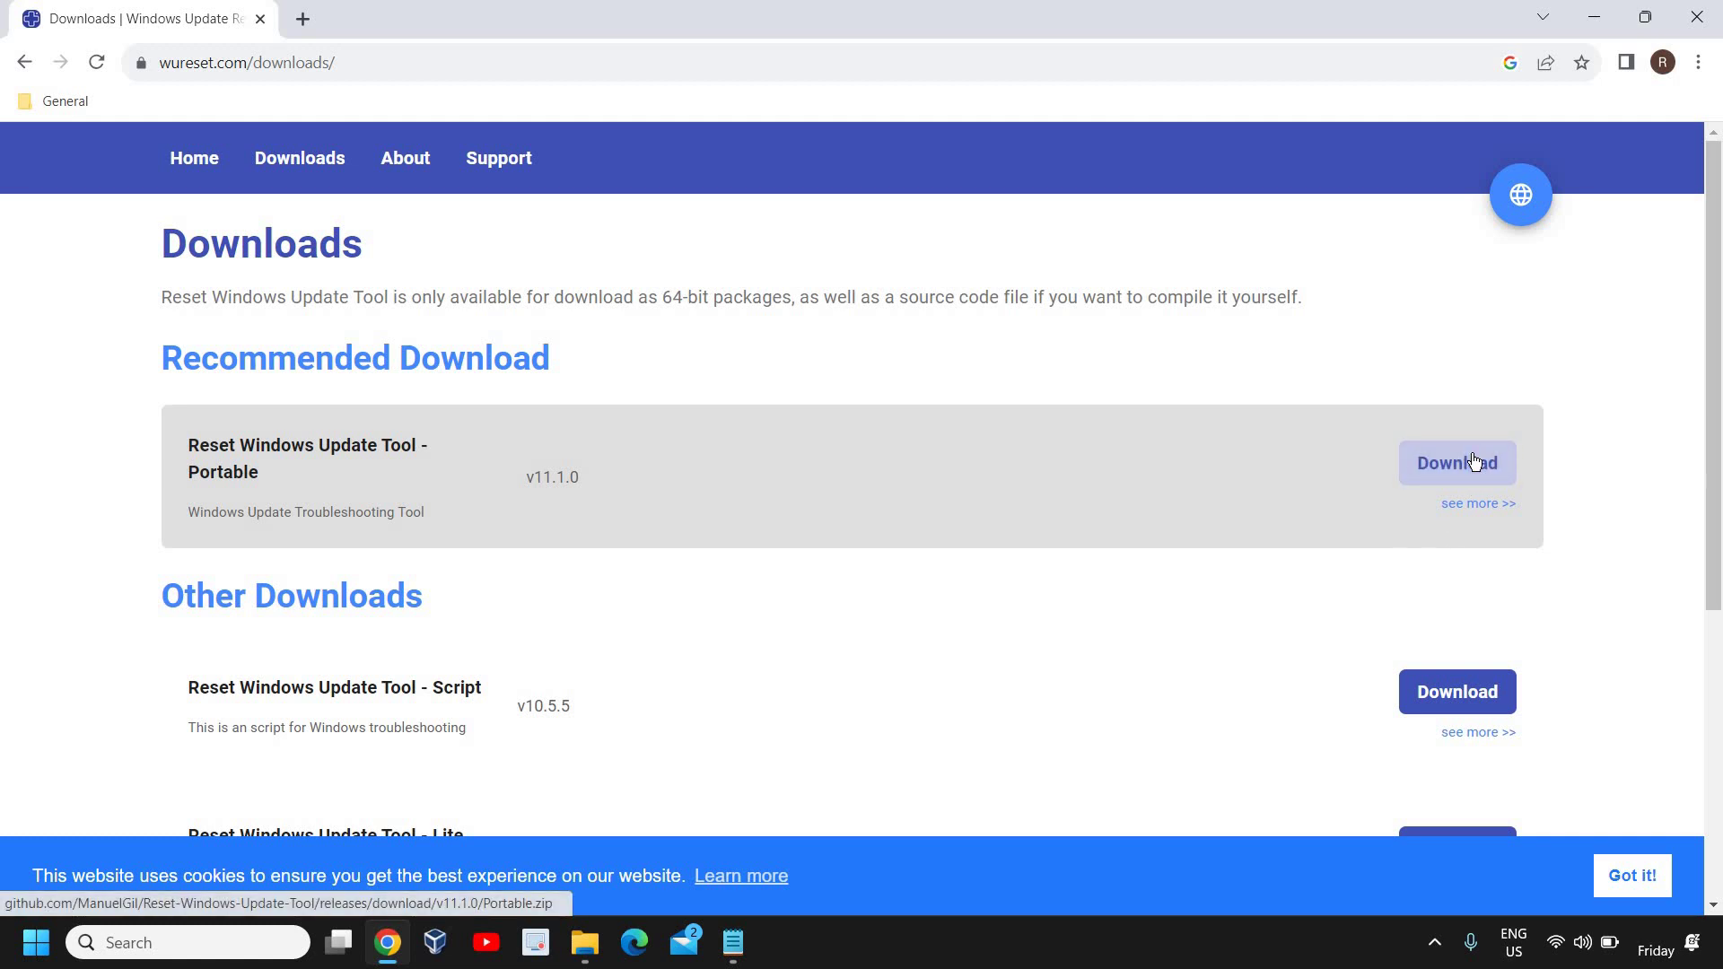
scroll(538, 619, down, 2)
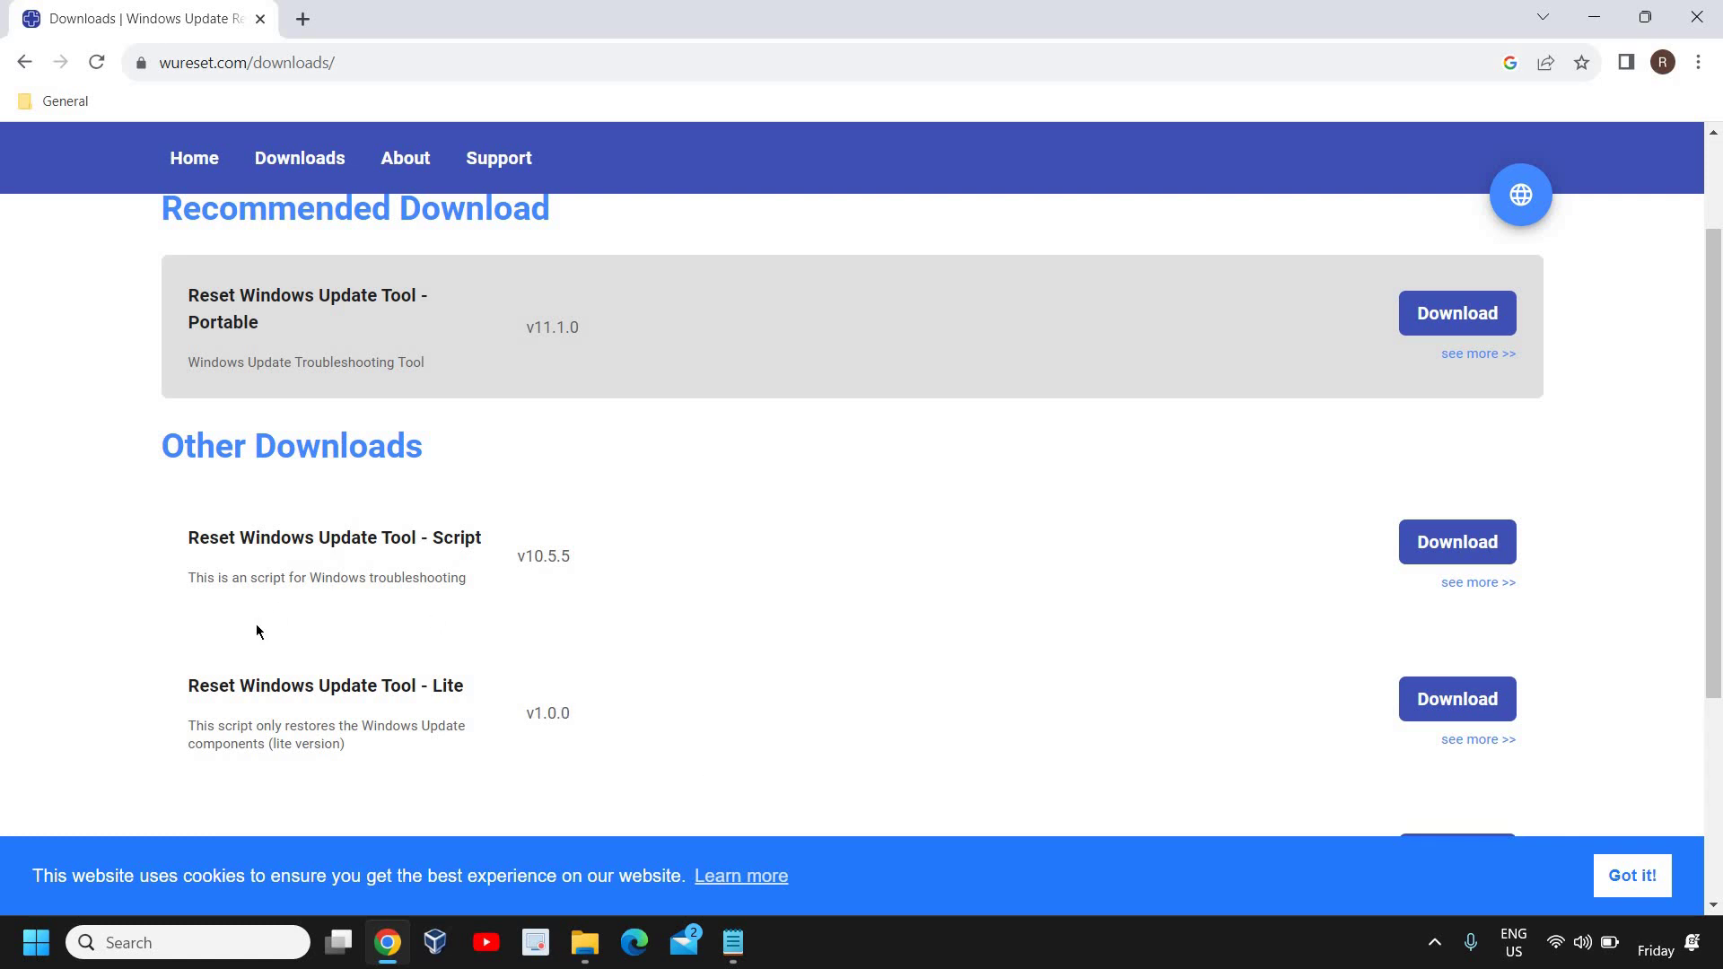
scroll(631, 675, up, 2)
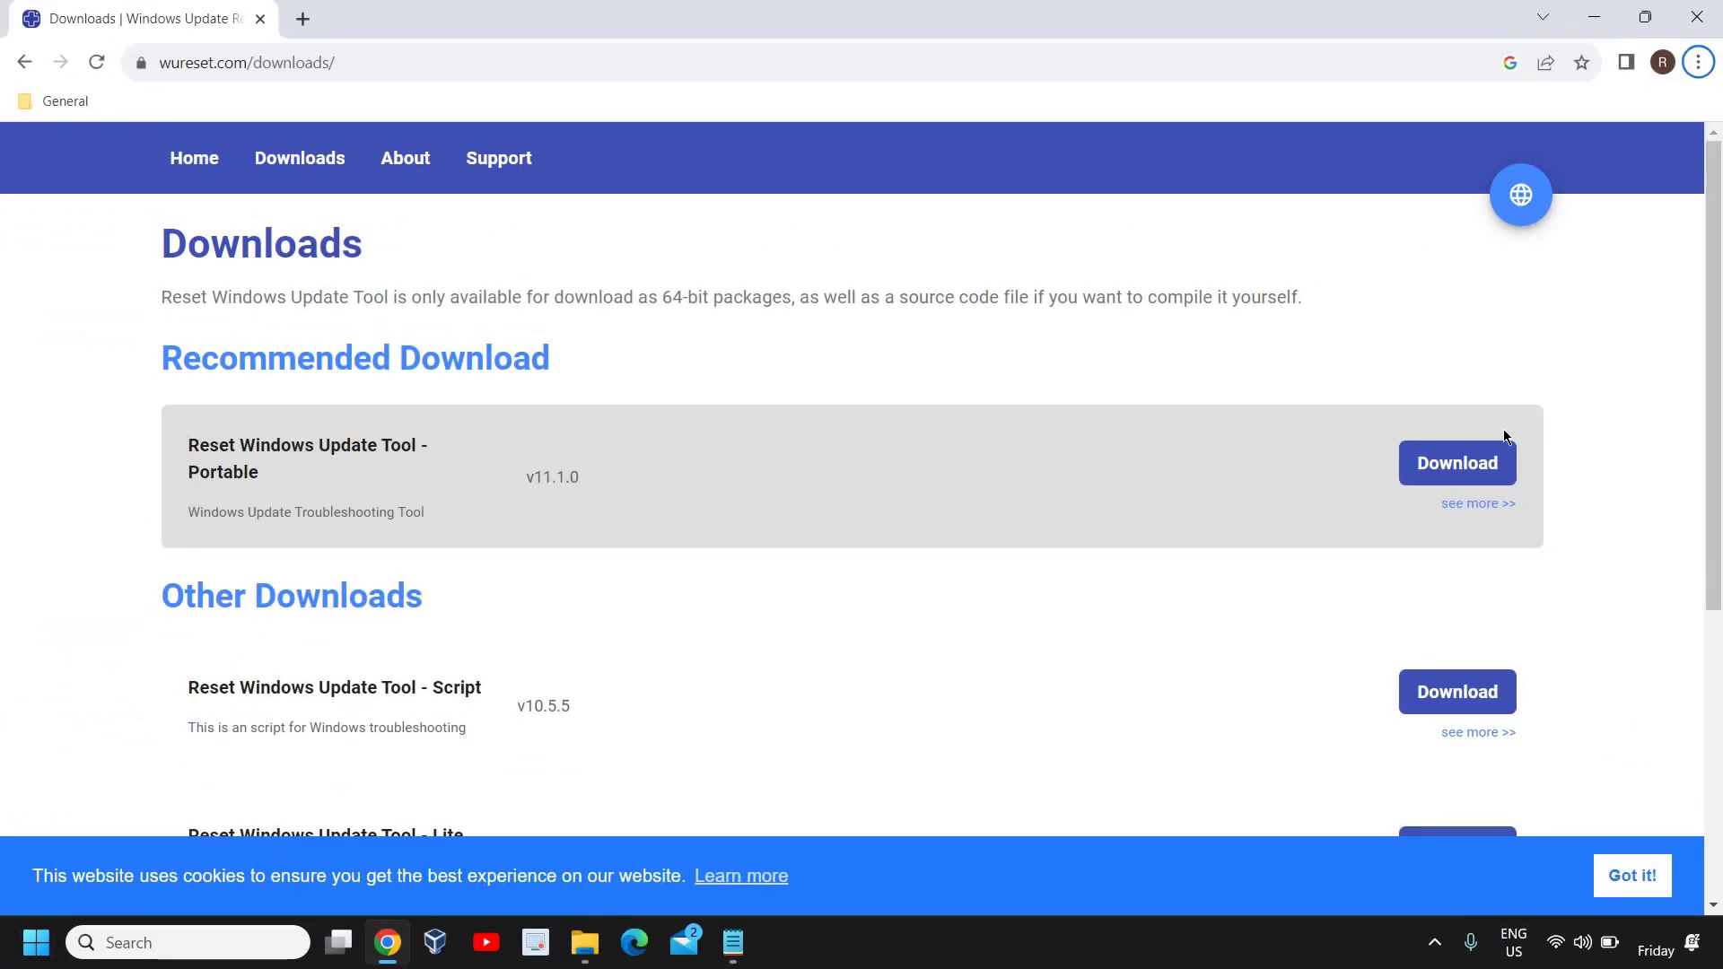
click(1489, 460)
Go to Downloads in File Explorer and inspect the zipped Portable folder without extracting.
click(584, 943)
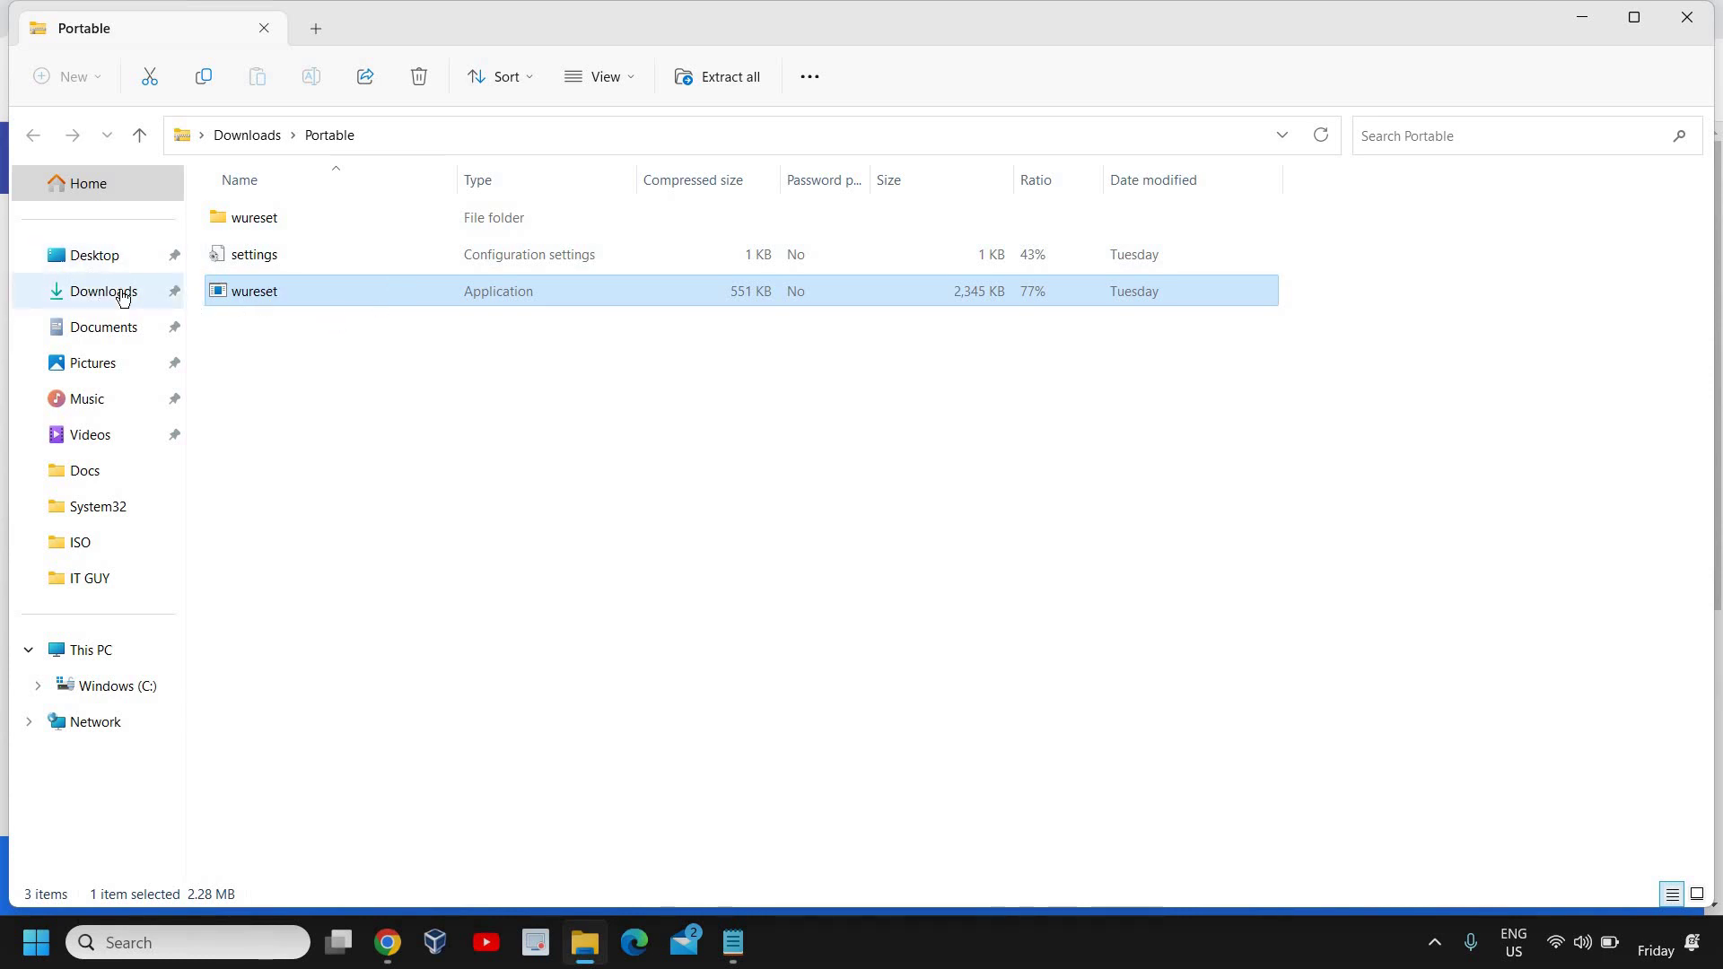
click(116, 291)
click(226, 287)
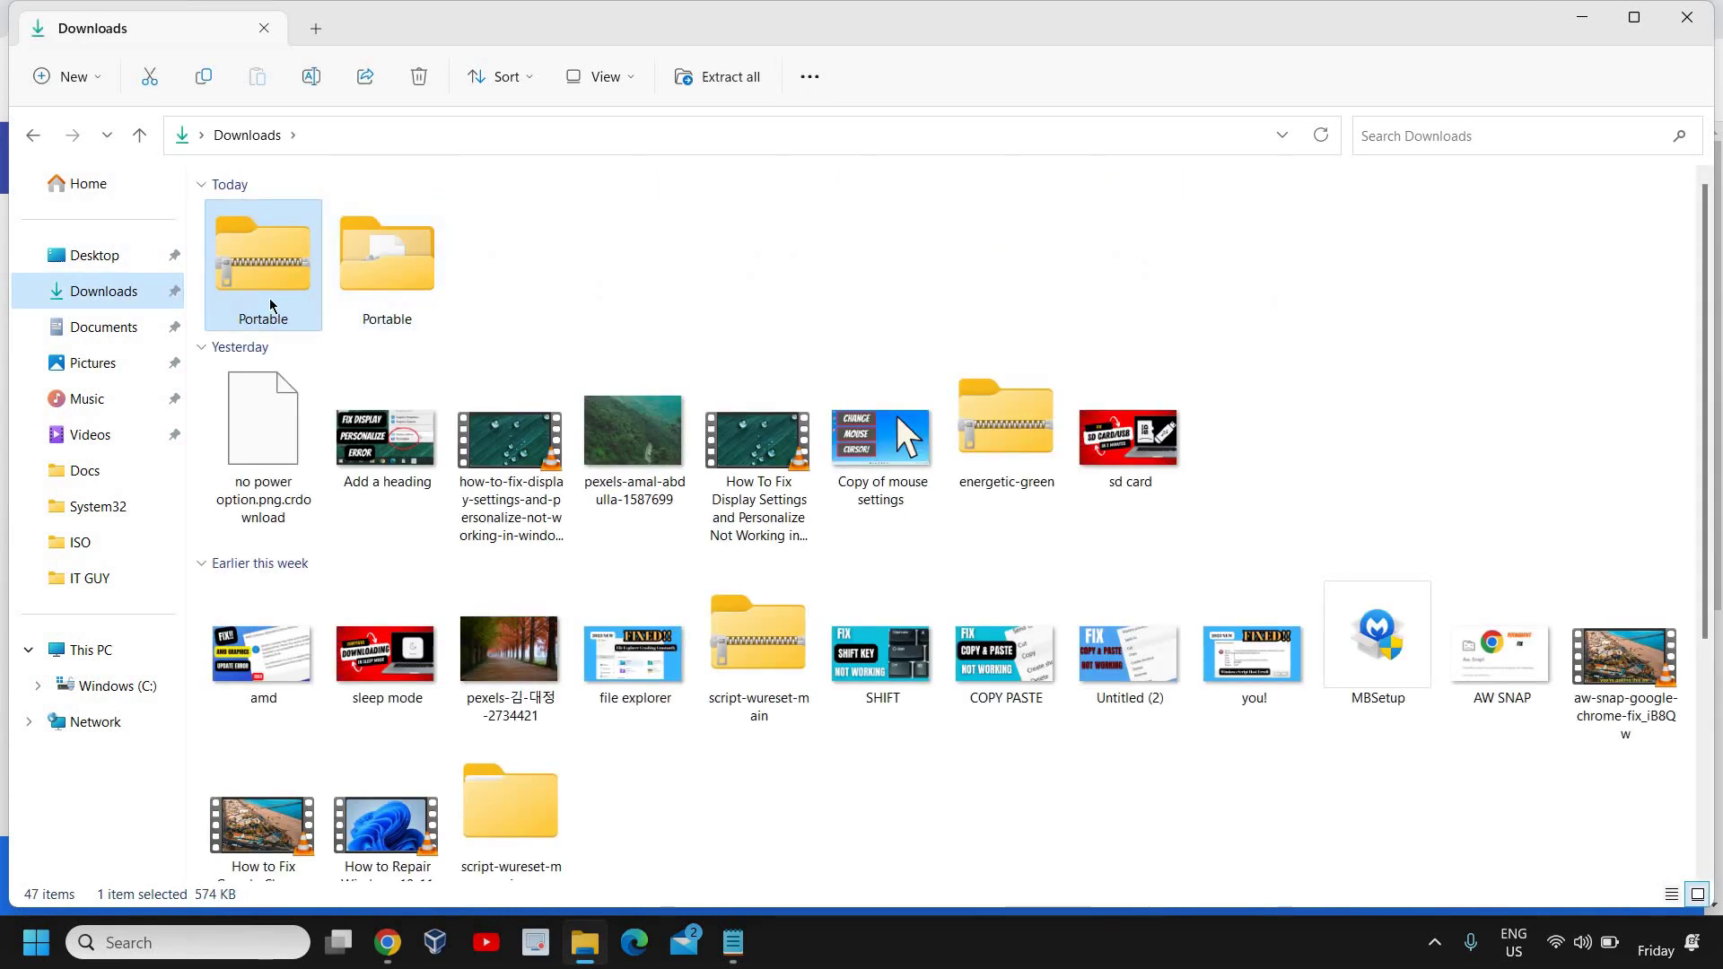
right_click(260, 282)
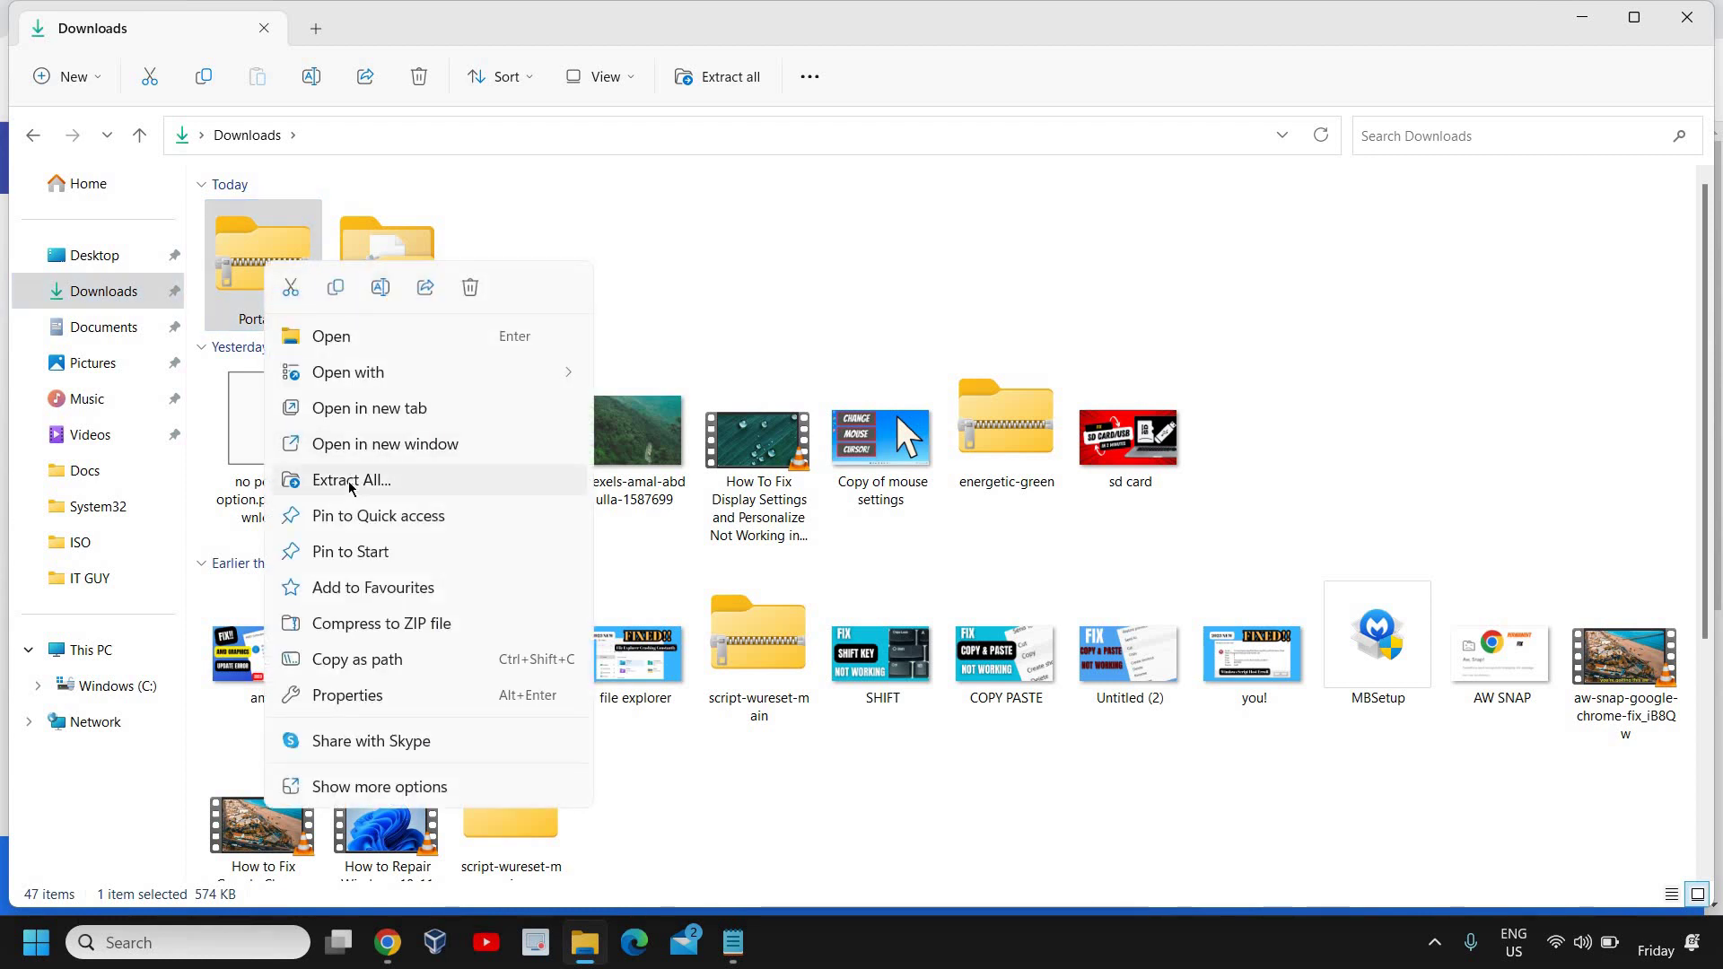
click(858, 224)
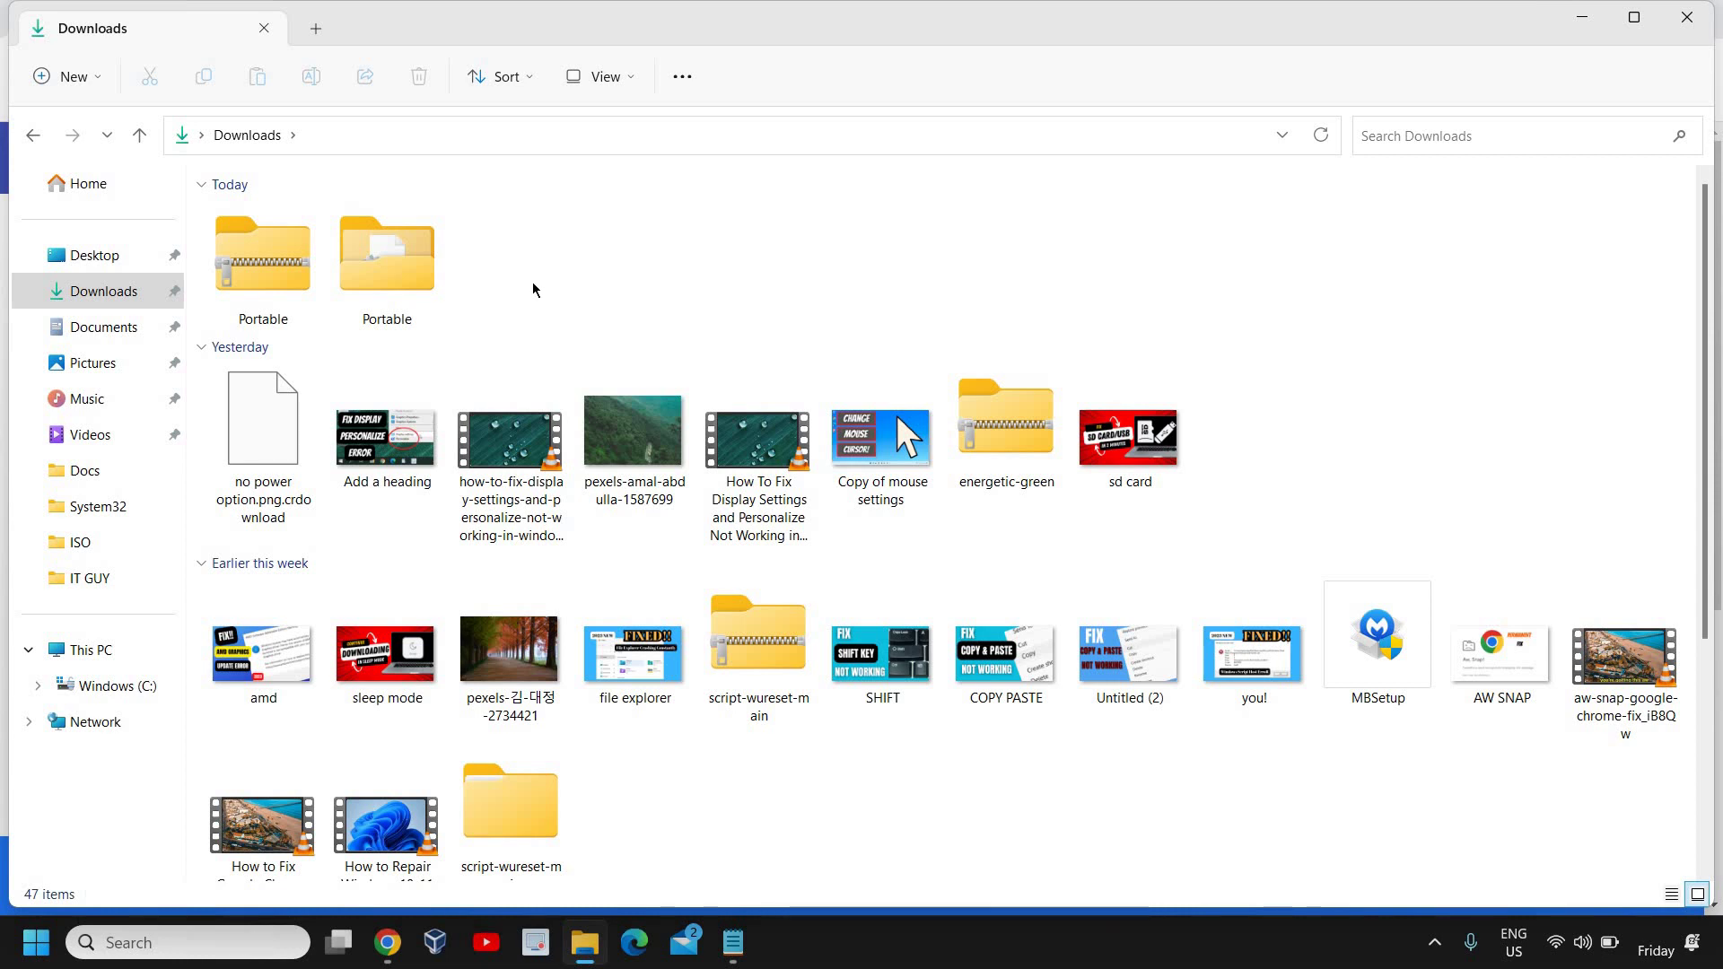
Open the extracted Portable folder and run wureset as administrator.
click(413, 303)
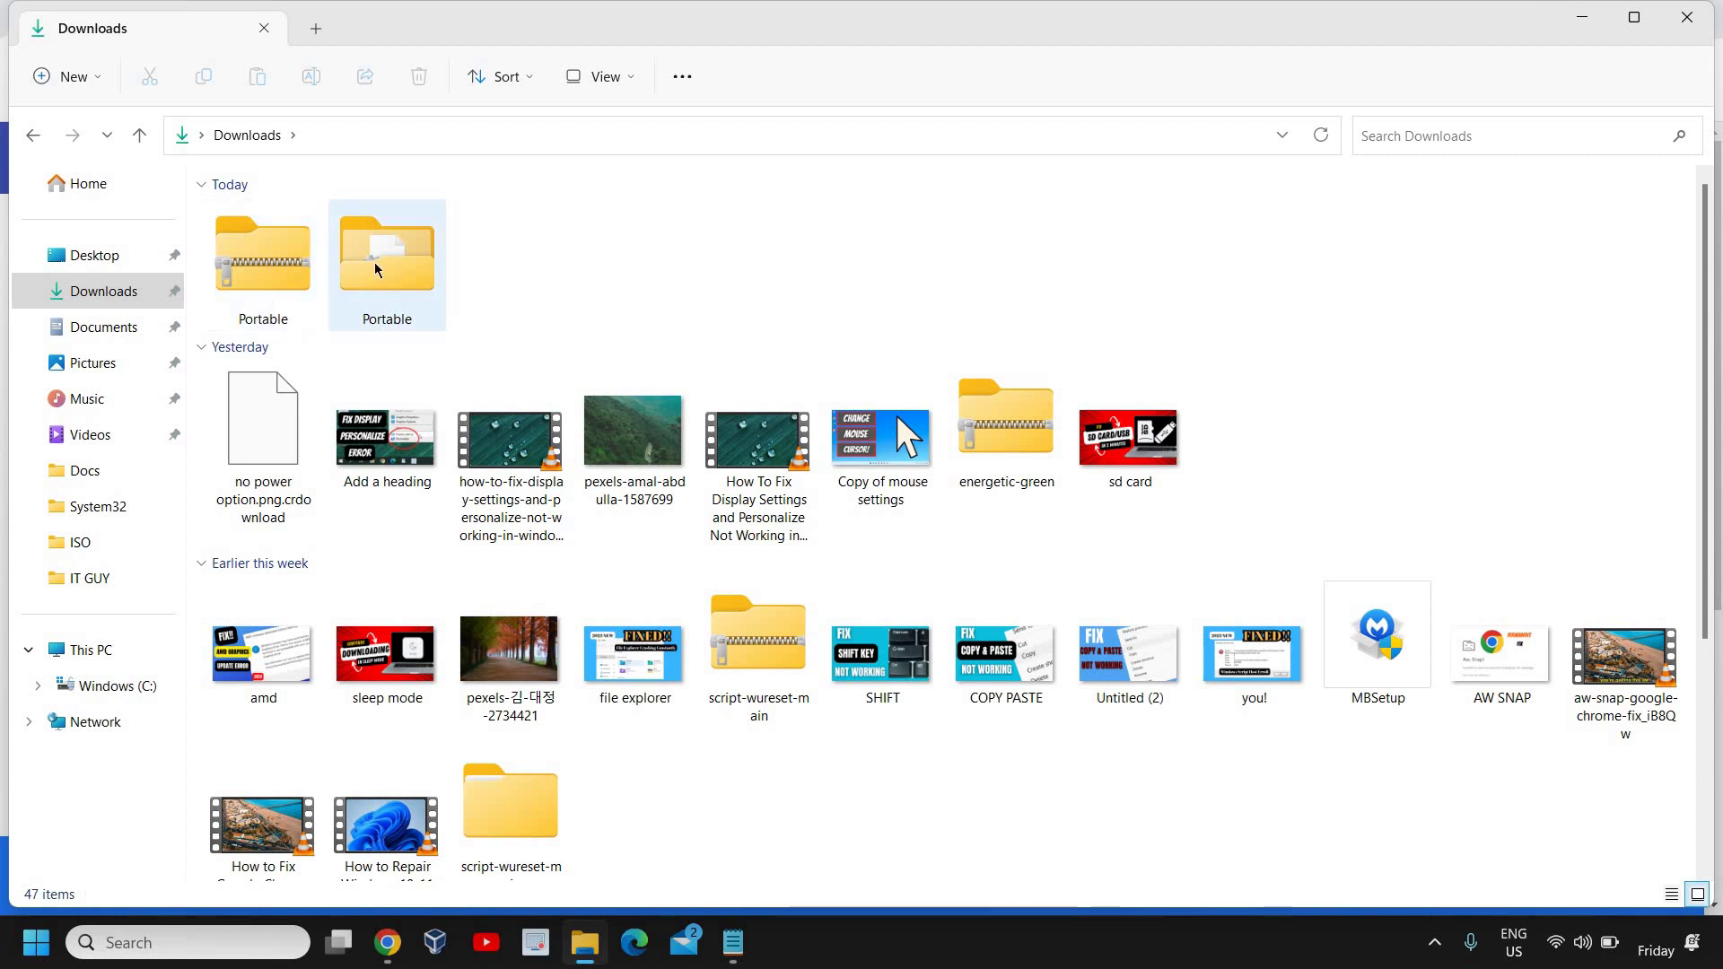
mouse_move(374, 262)
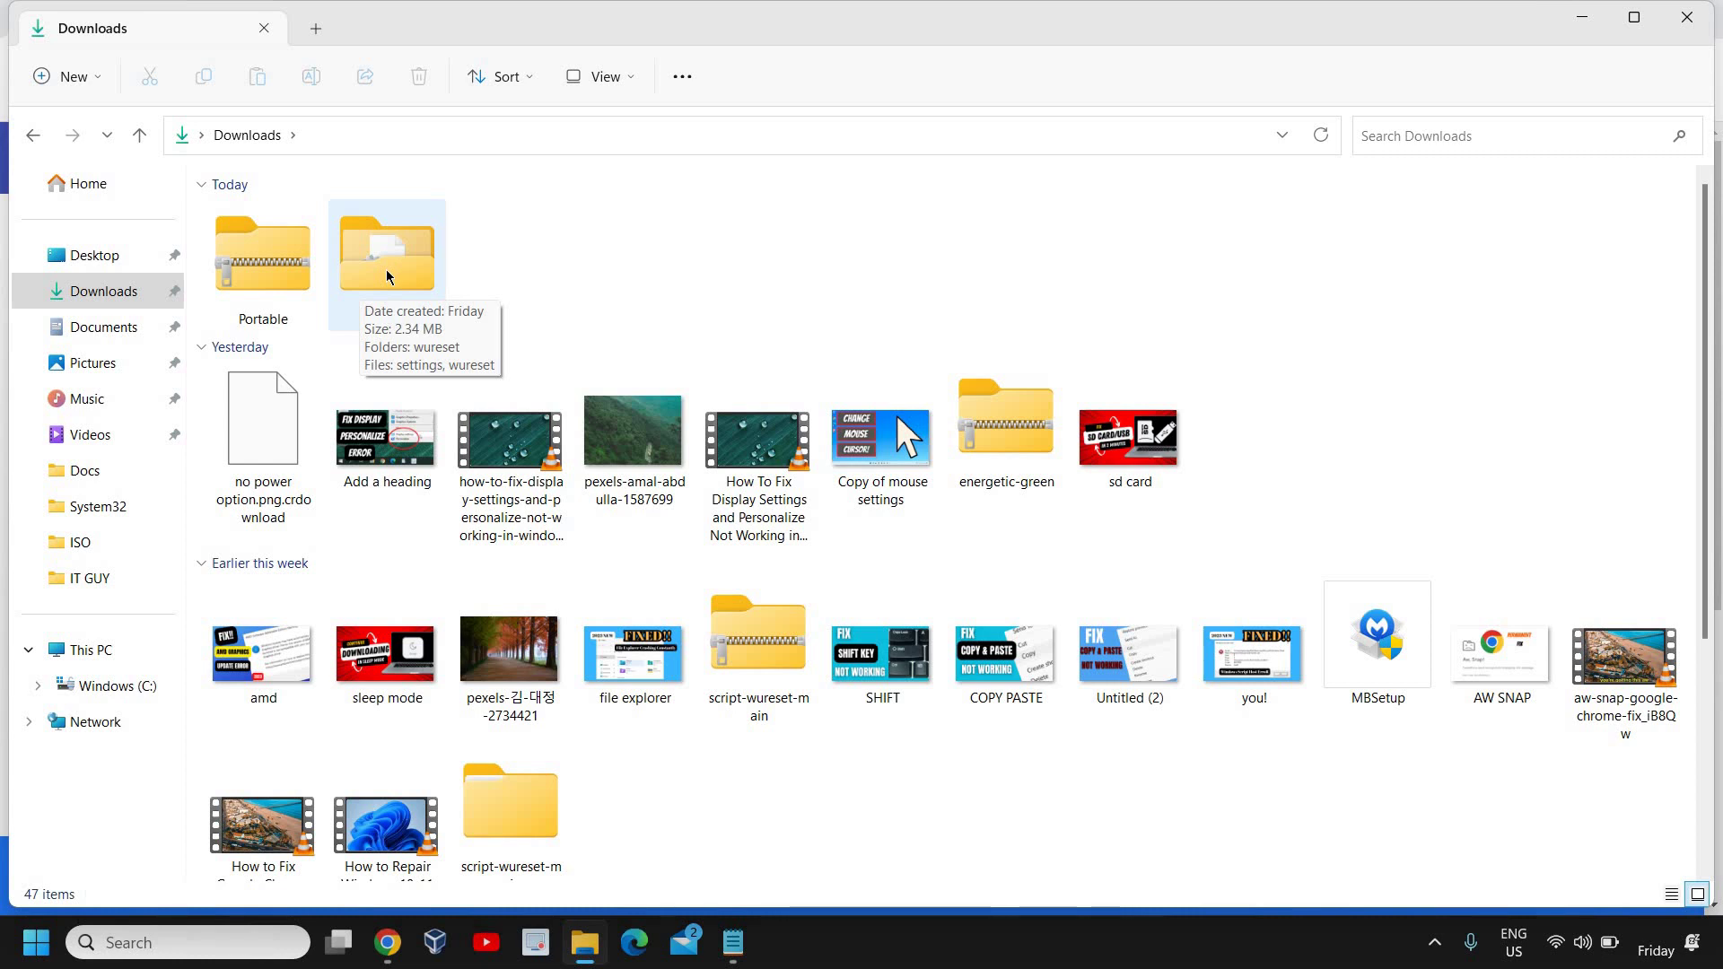
double_click(387, 274)
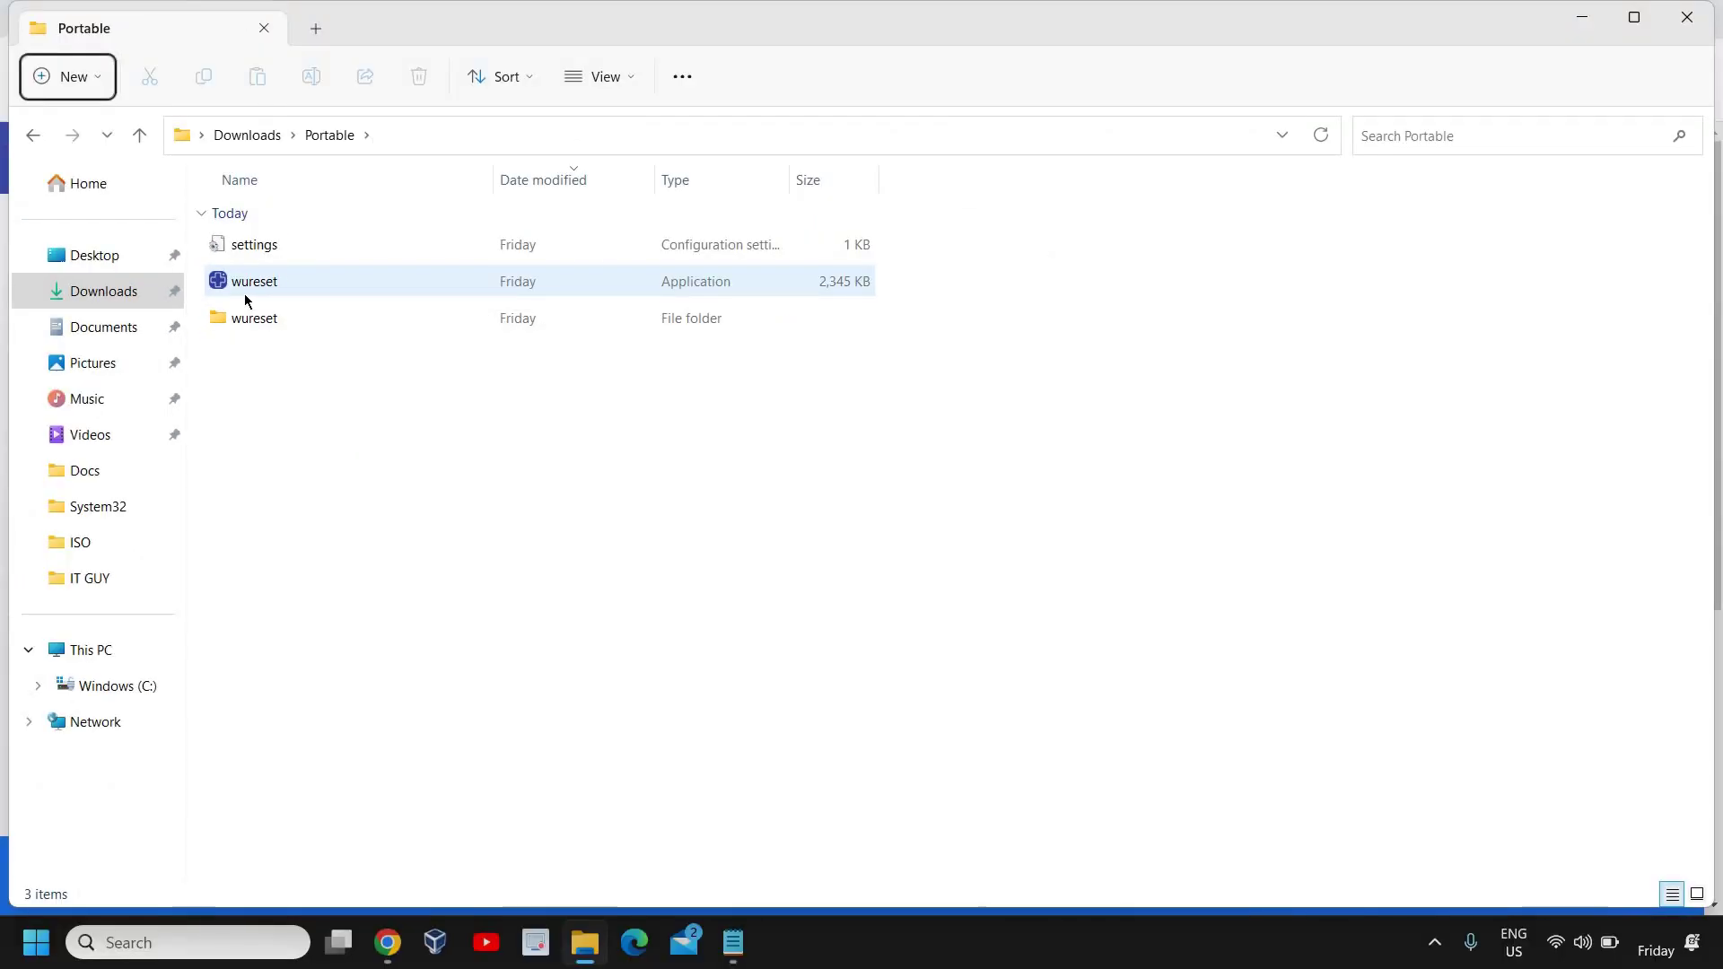
right_click(250, 282)
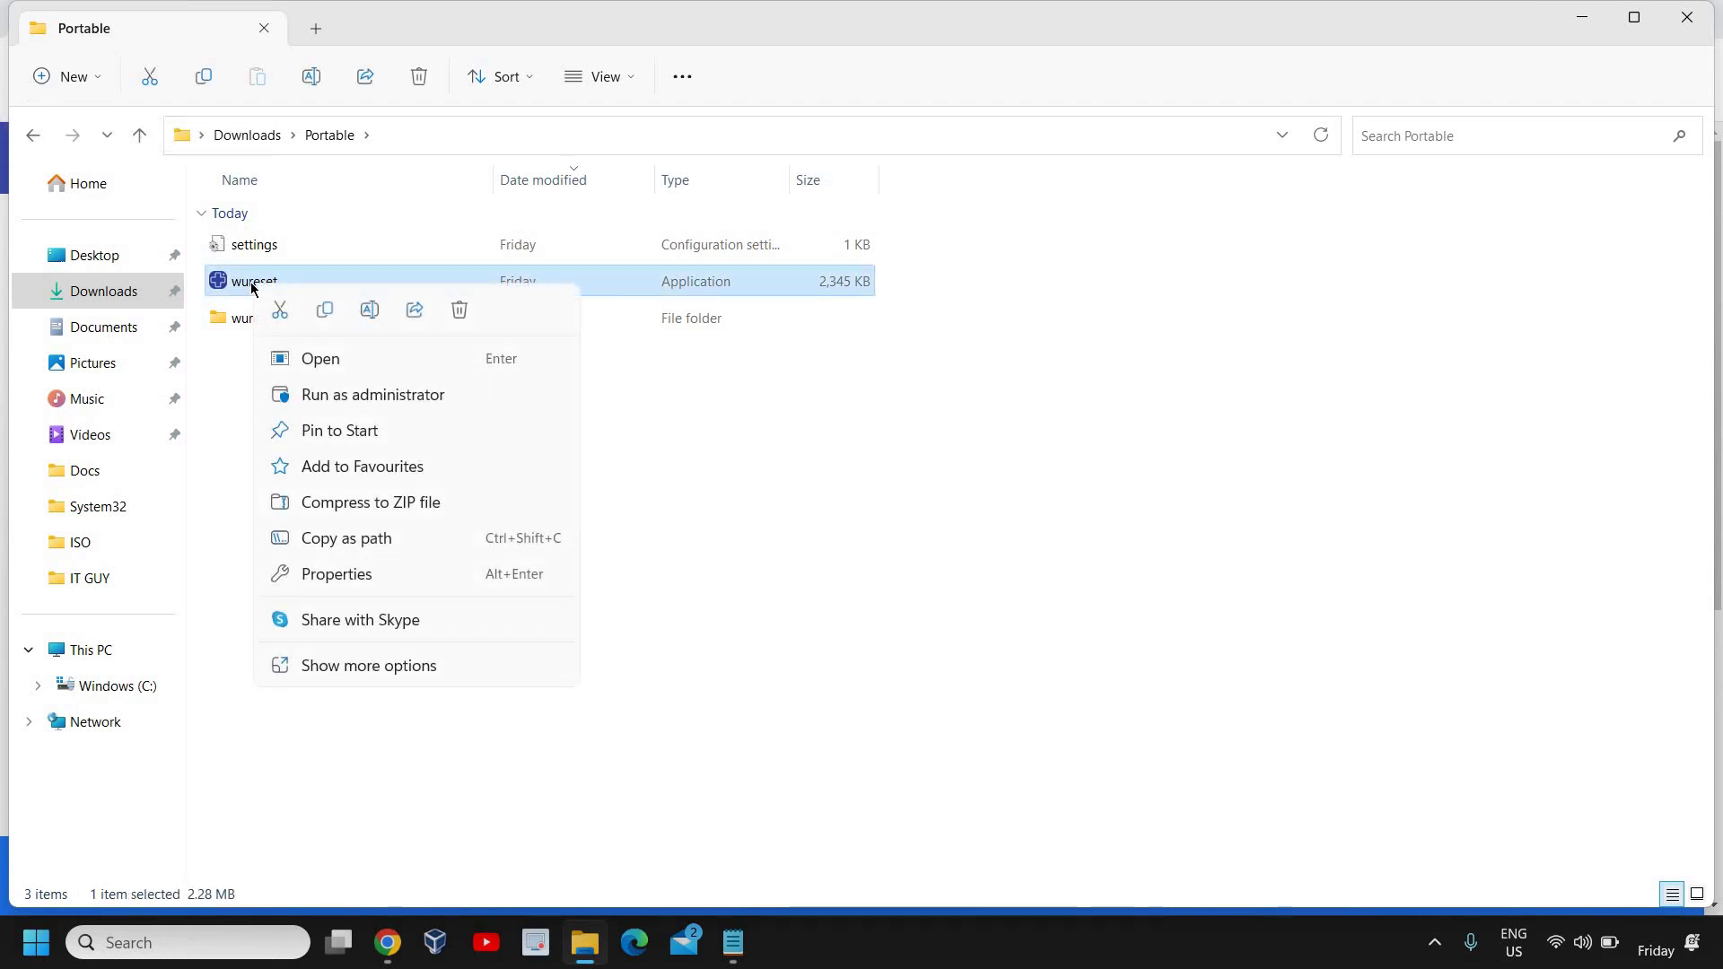
click(327, 396)
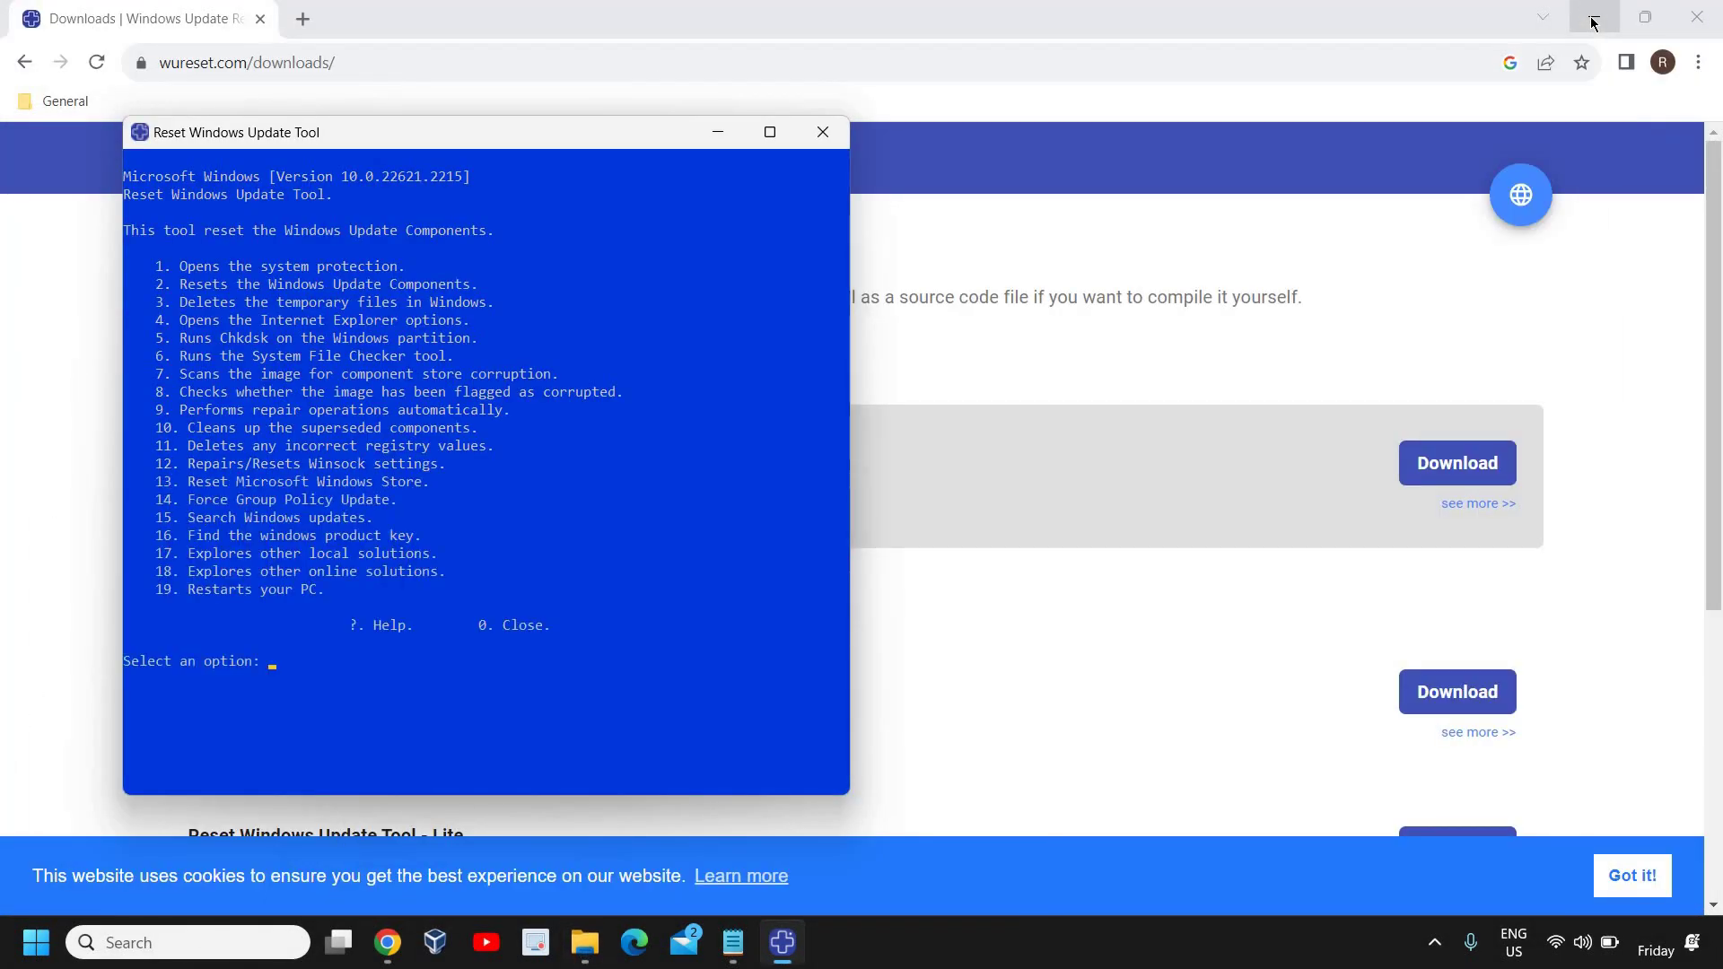
Minimize background windows, reposition the console, and run option 1 to open System Protection.
click(1594, 19)
drag(584, 148, 767, 49)
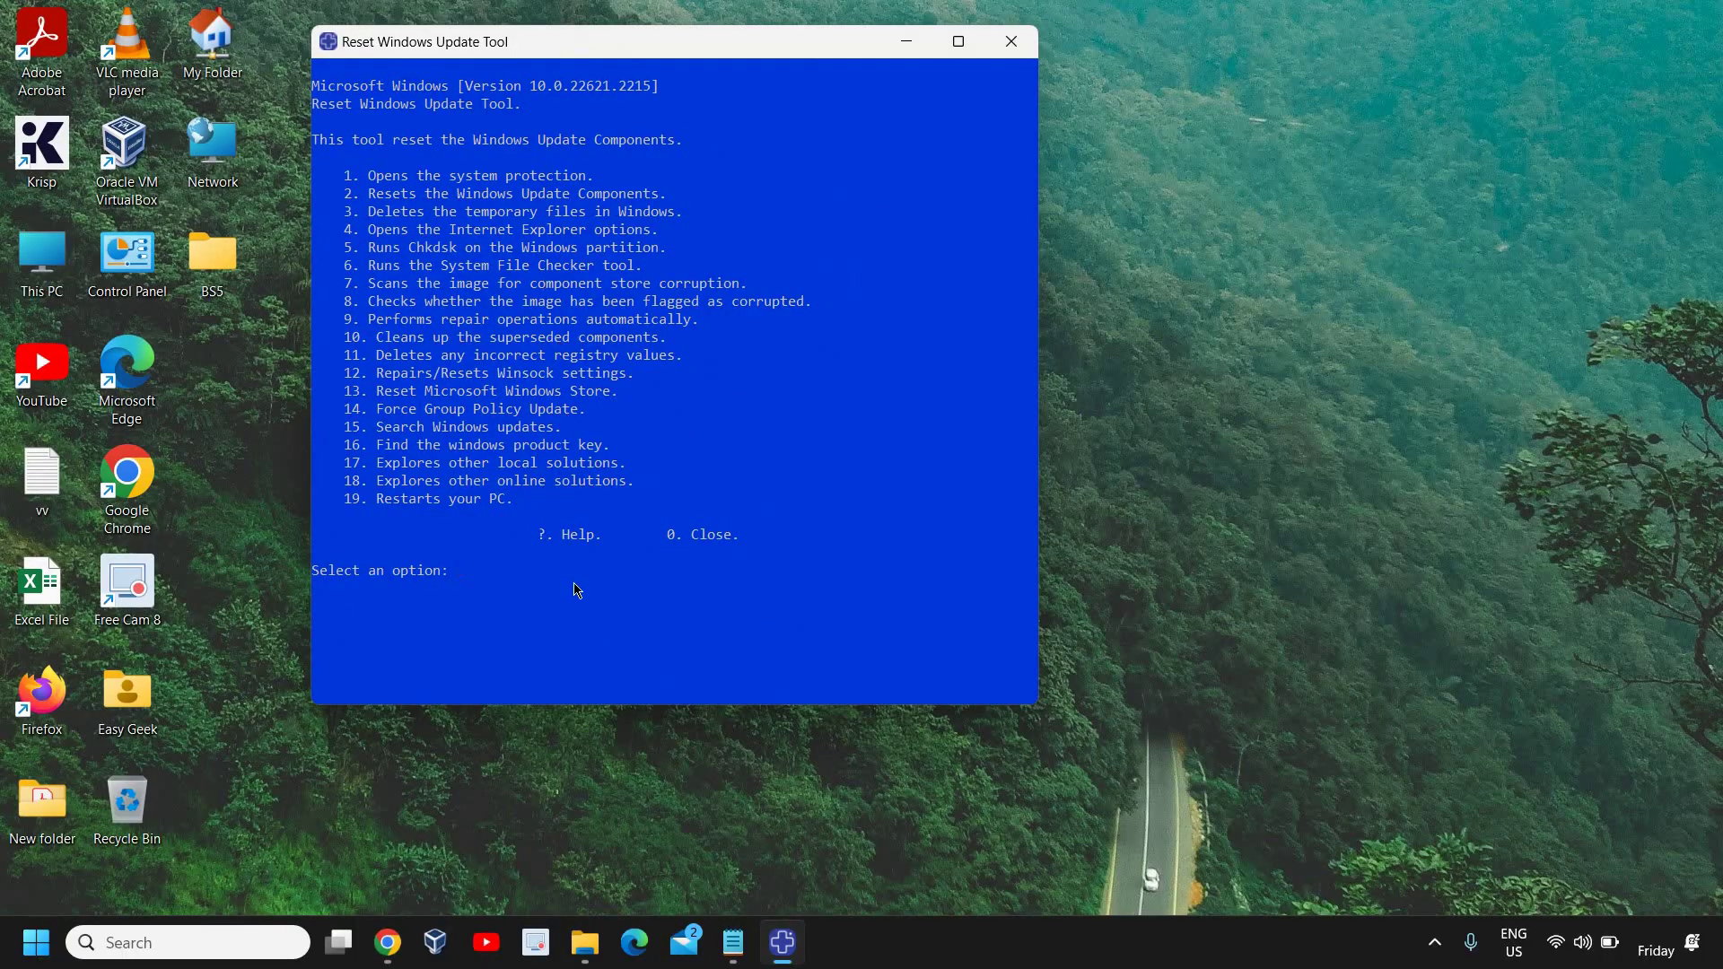
text(1)
key(Return)
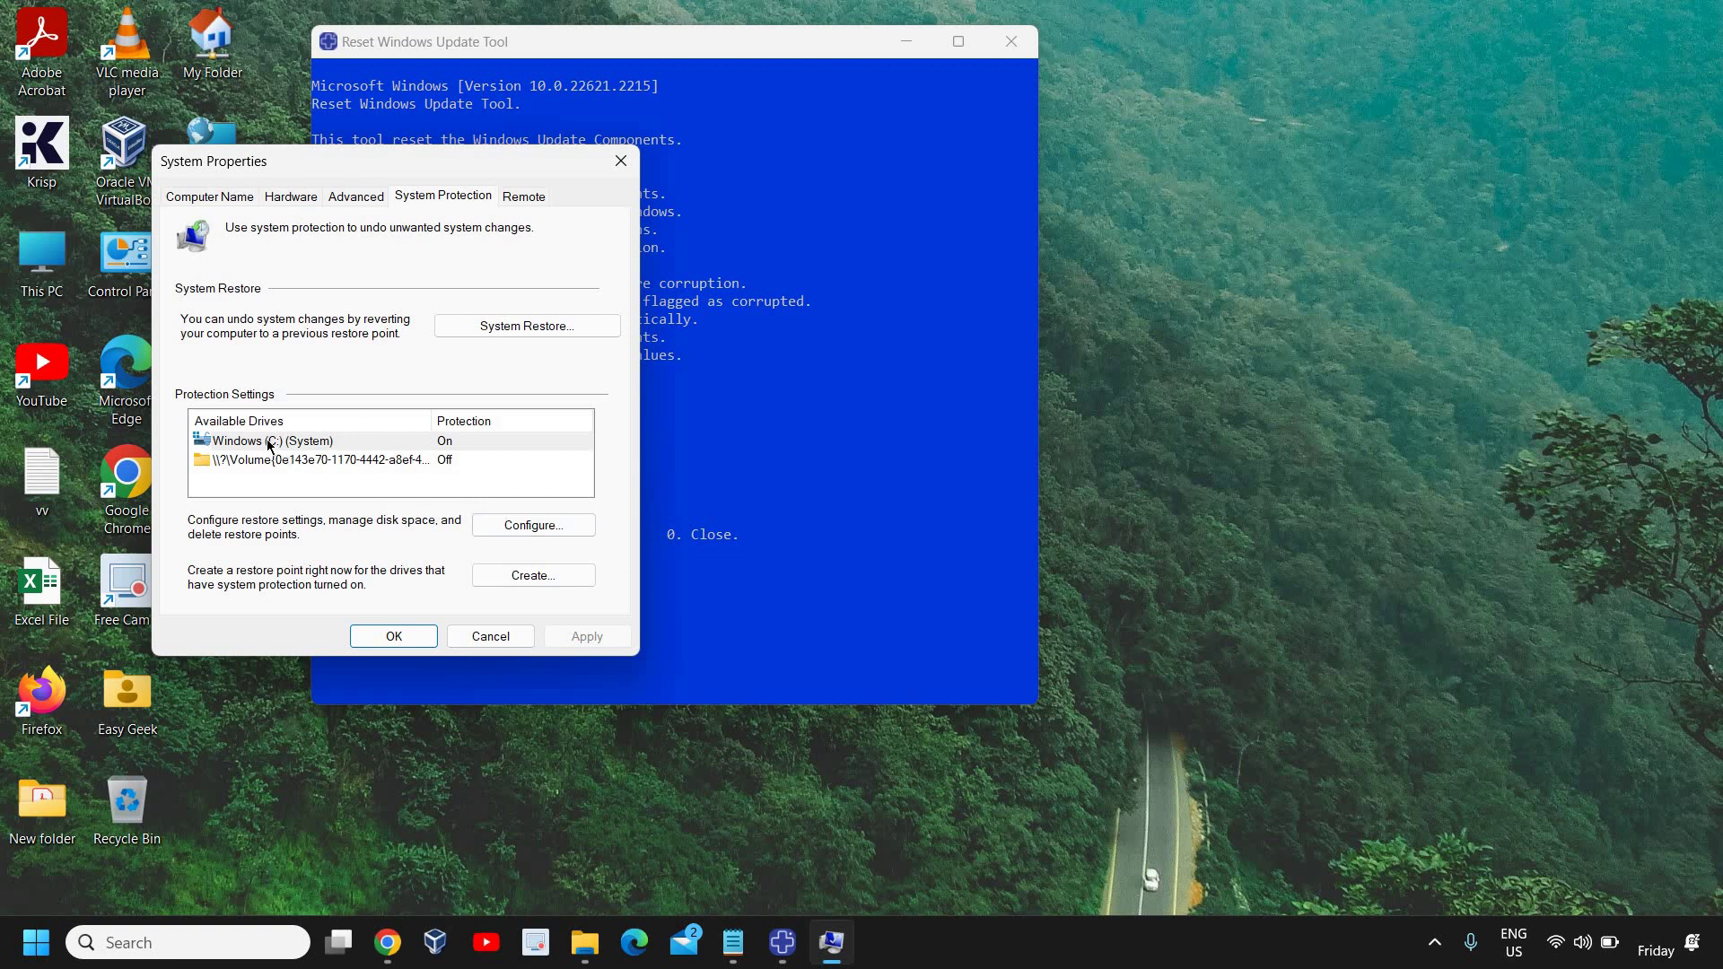
Create a new restore point with the description 'EASYTECHGEEK'.
click(545, 576)
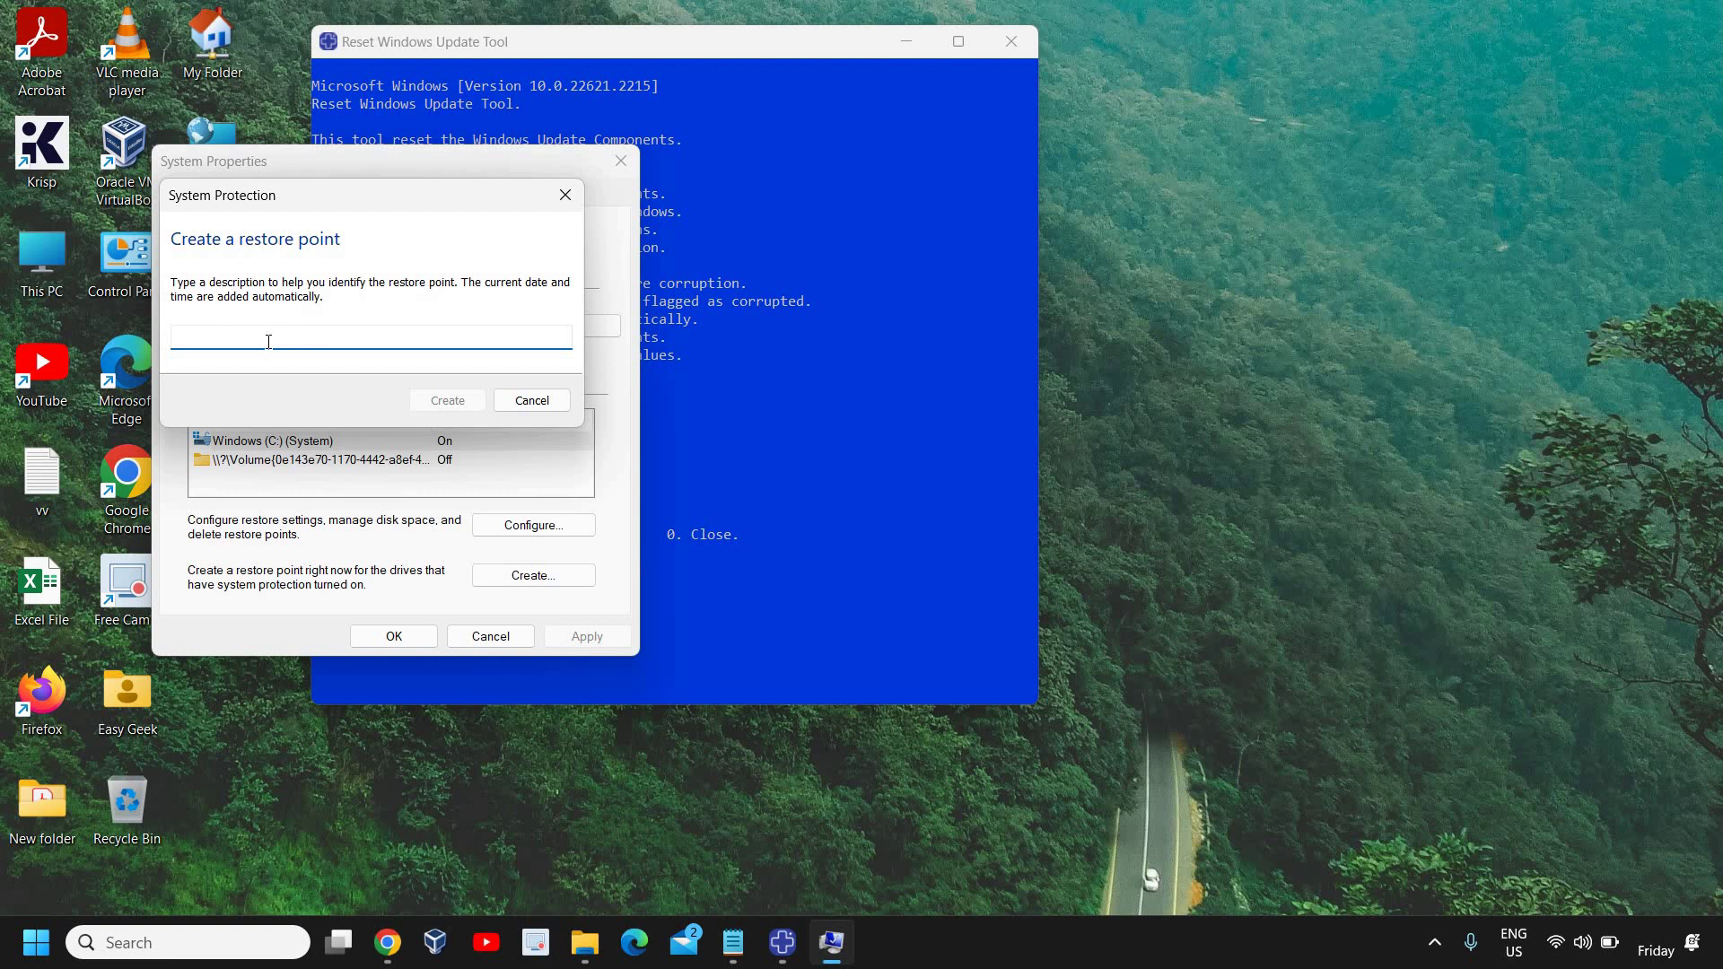
text(ES)
key(BackSpace)
text(ASYTECHGEEK)
click(434, 405)
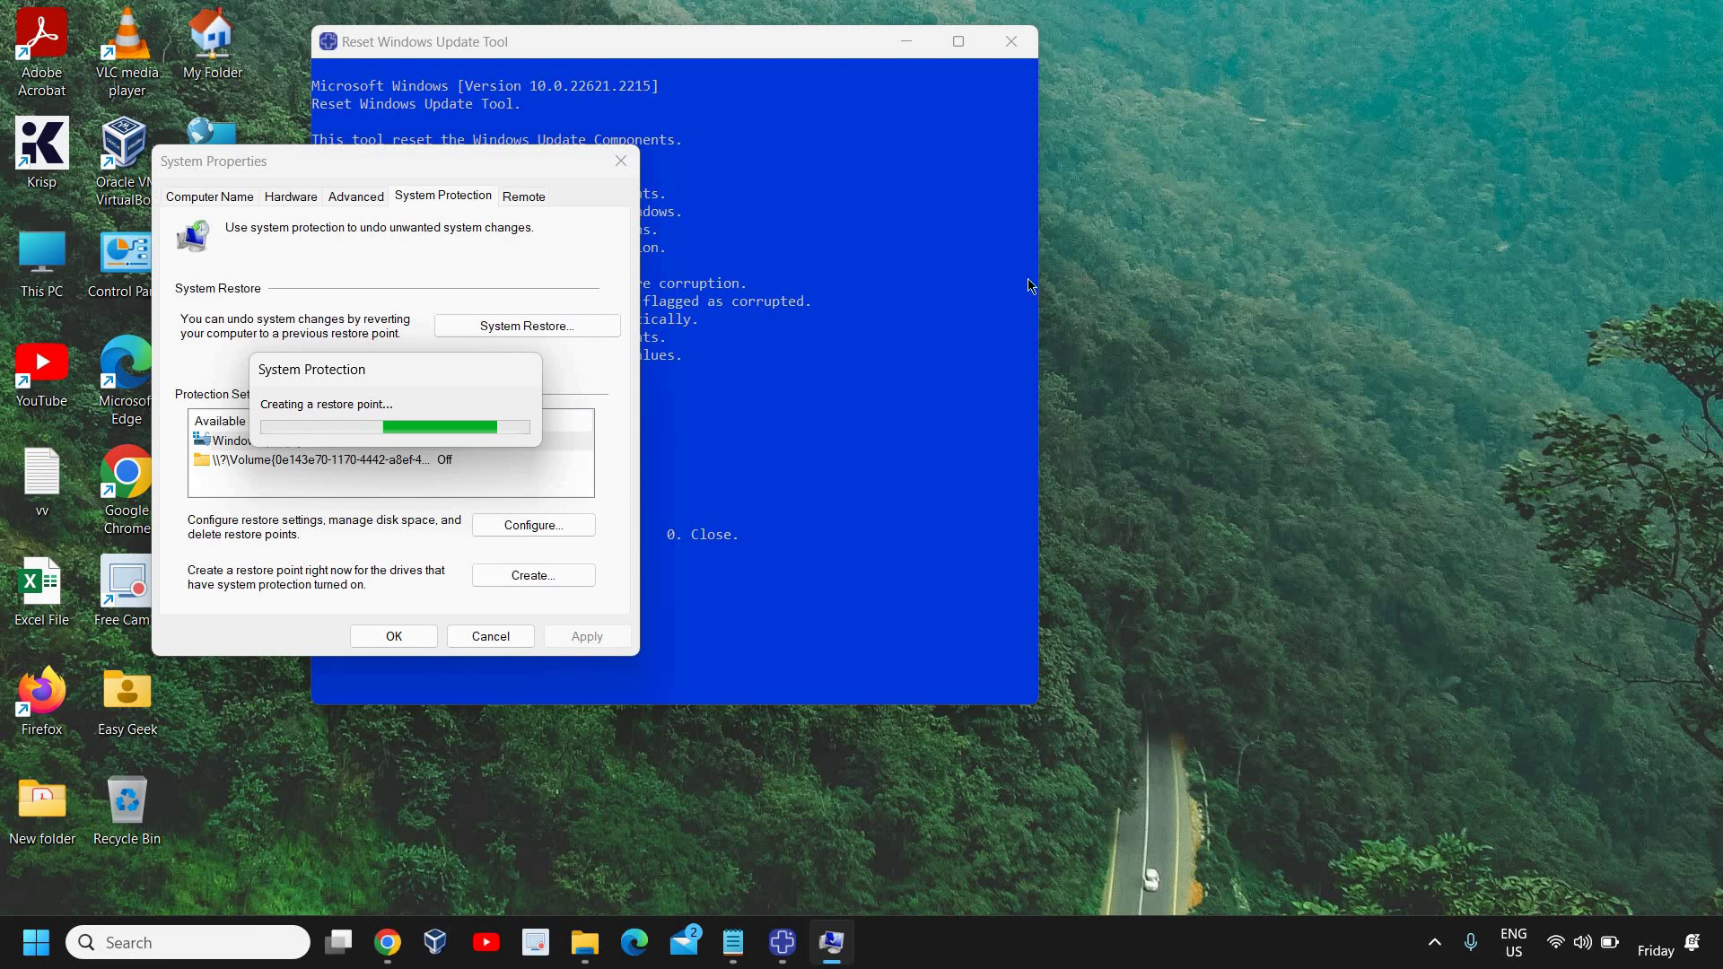
Move the console aside and run option 2 to reset Windows Update components.
drag(891, 53, 1252, 59)
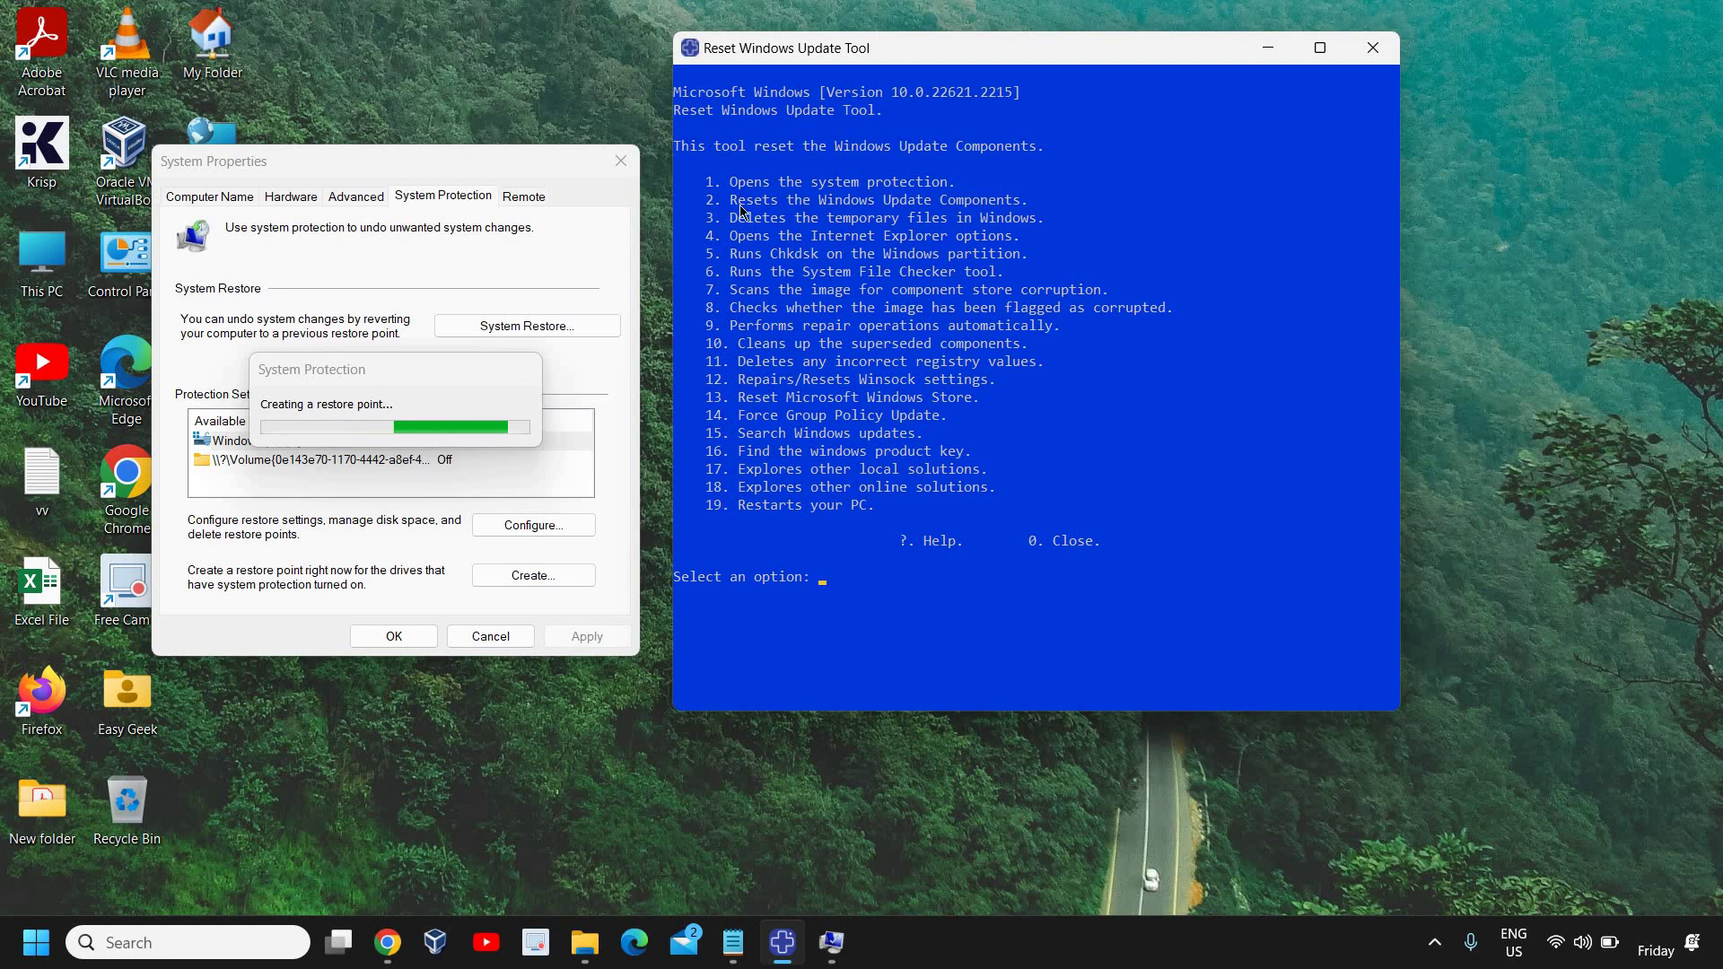
text(2)
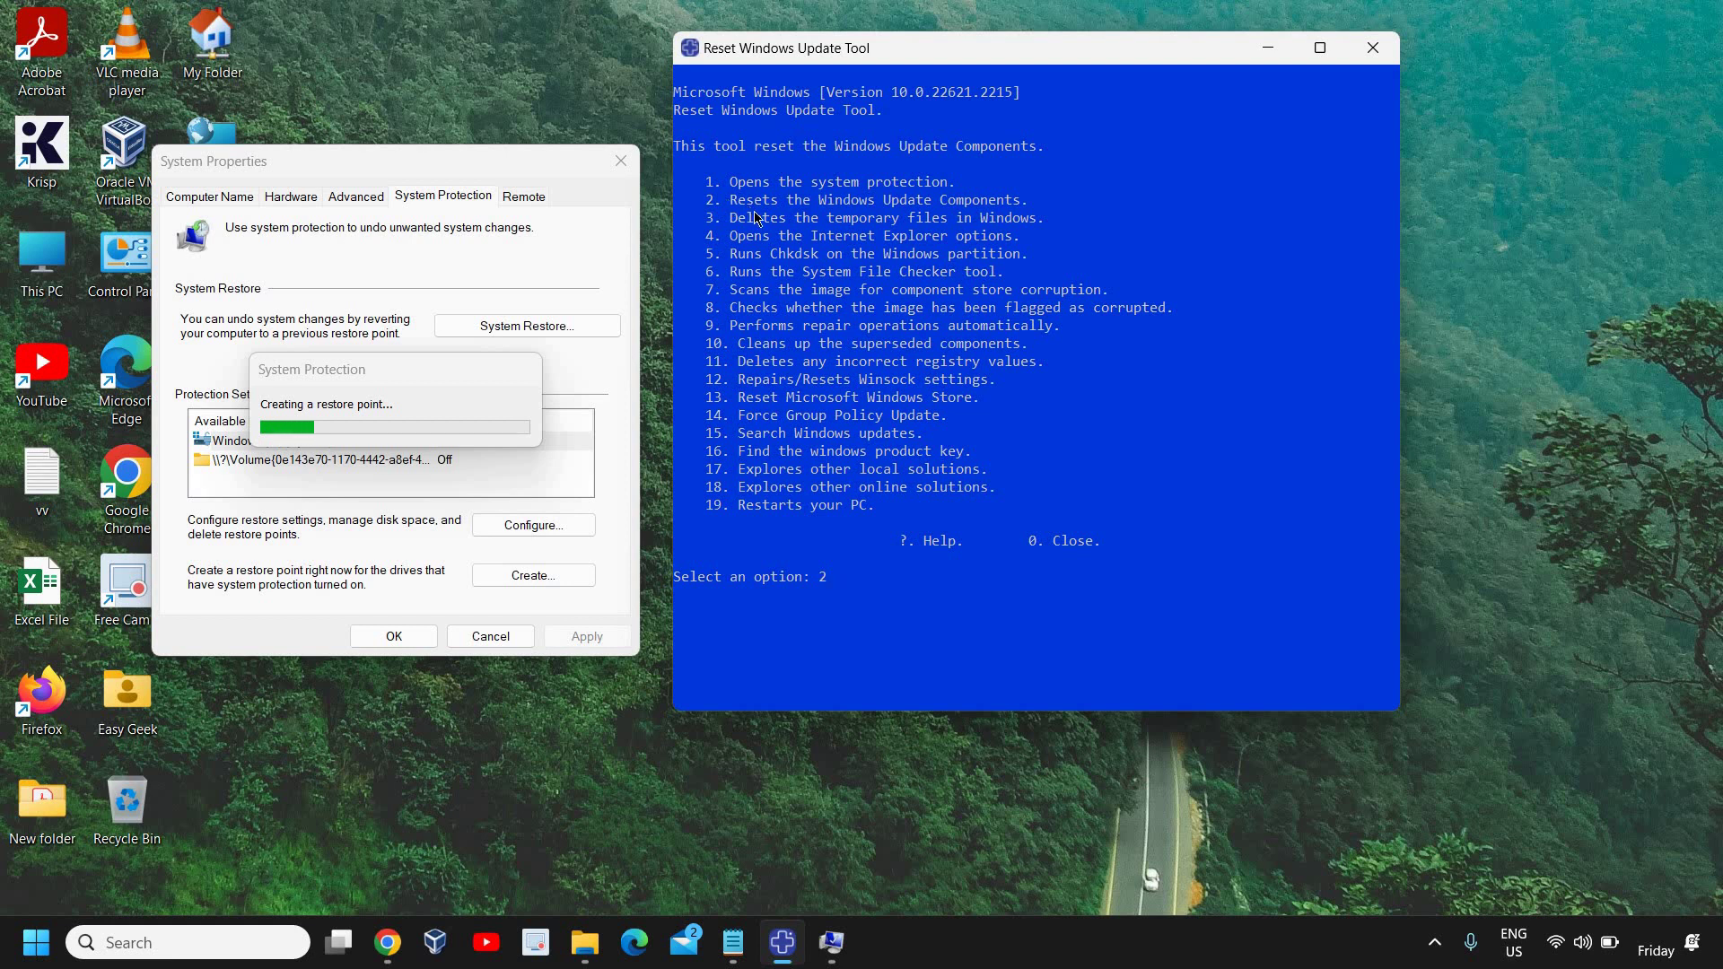
key(Return)
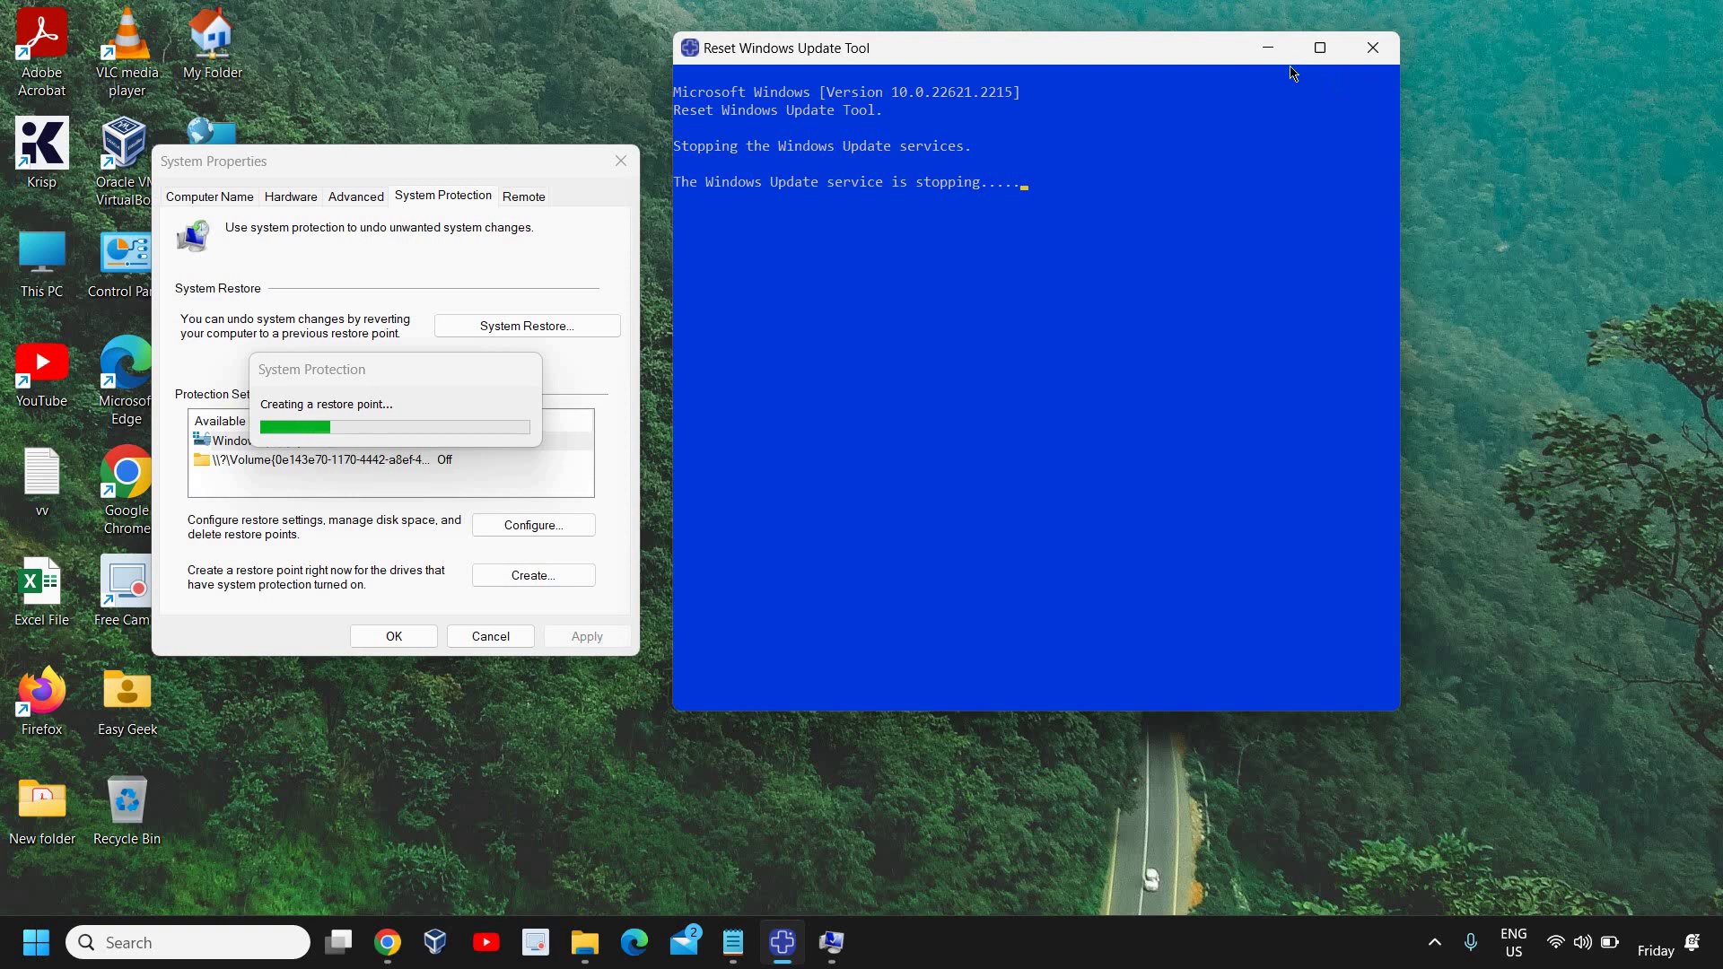
Dismiss the restore point success message and close System Properties.
click(689, 48)
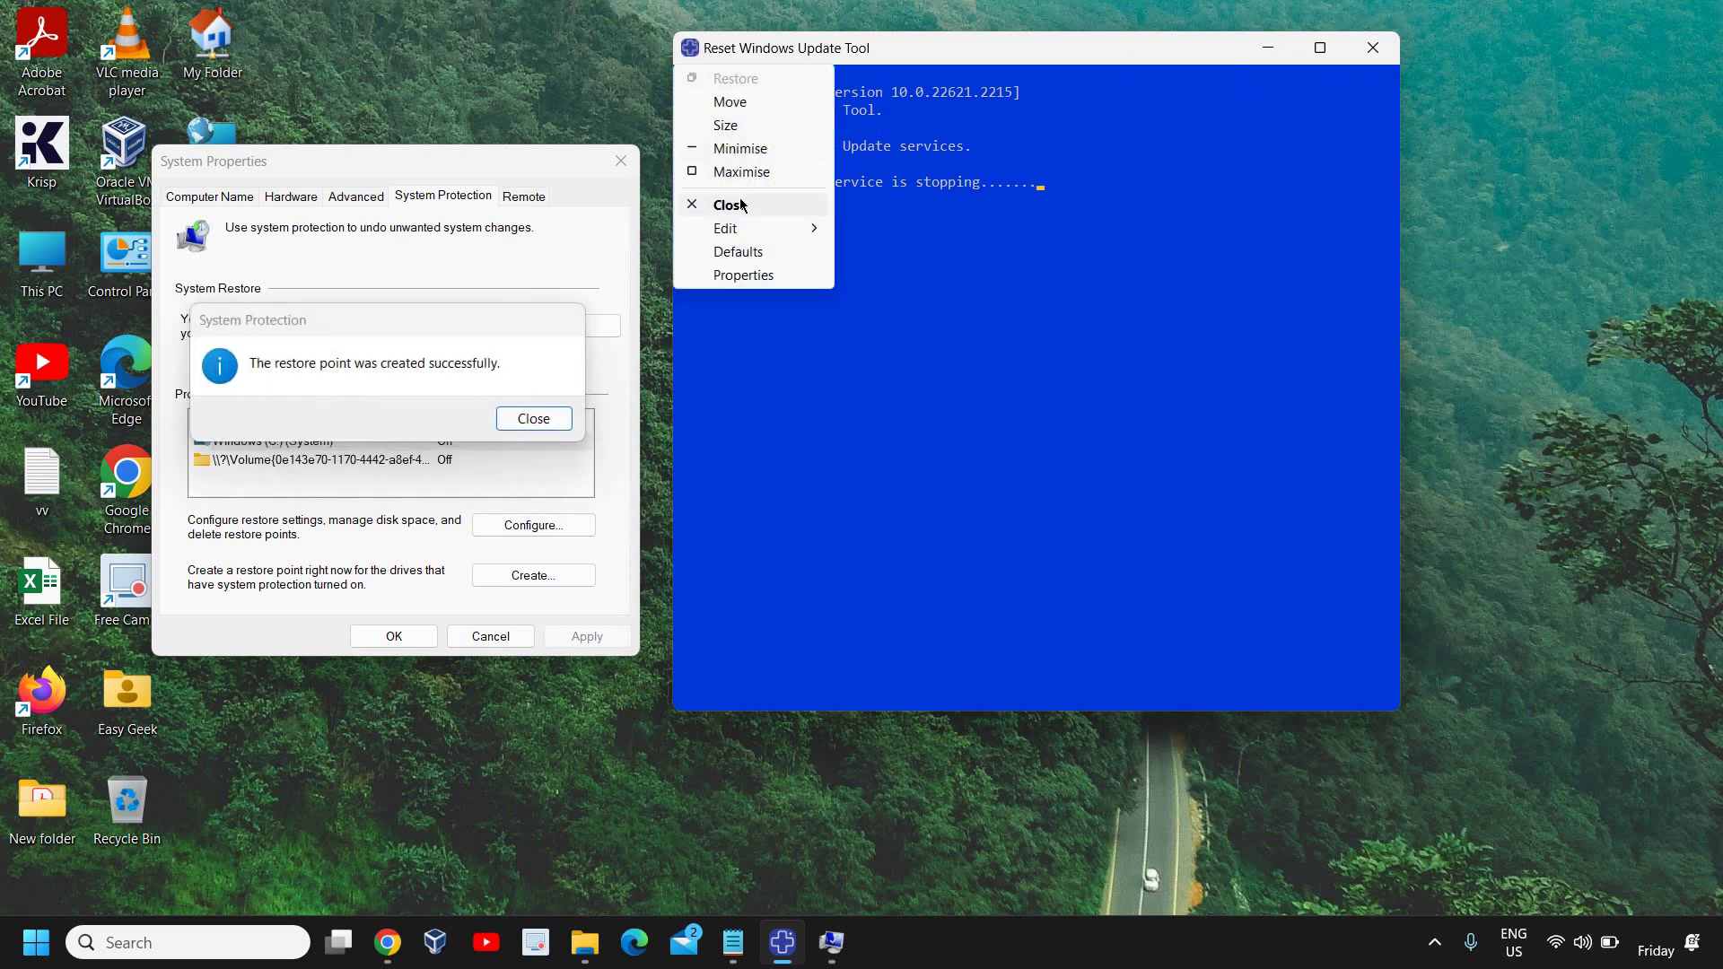
click(485, 401)
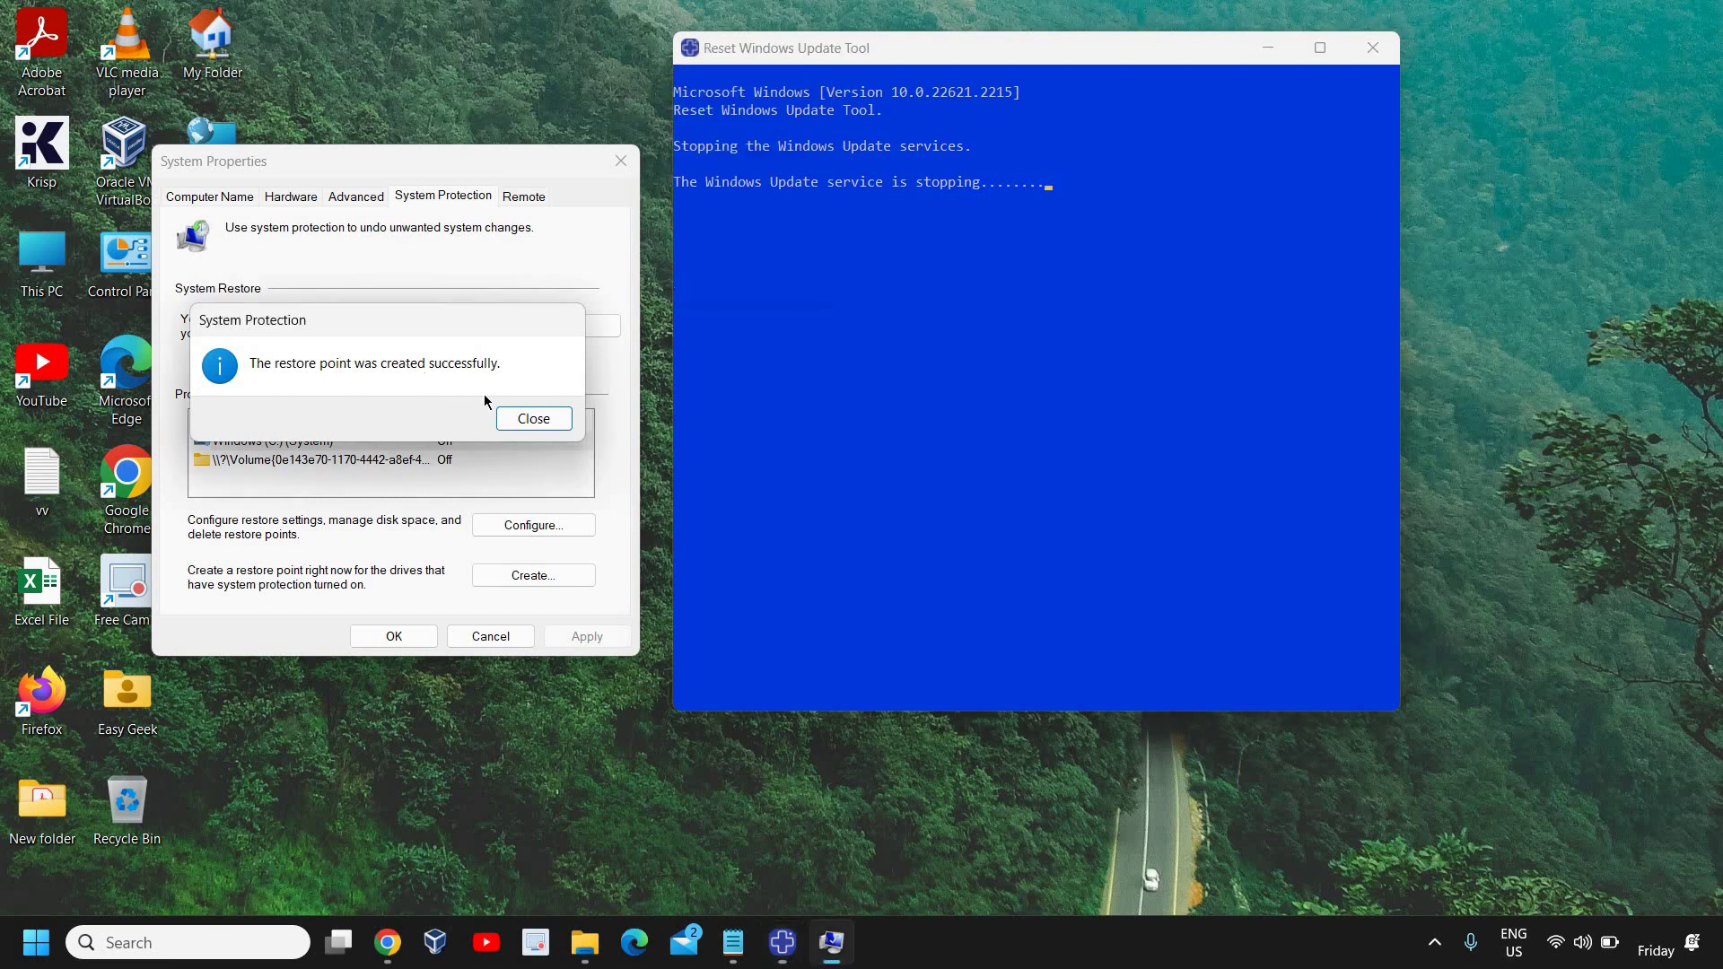
click(519, 420)
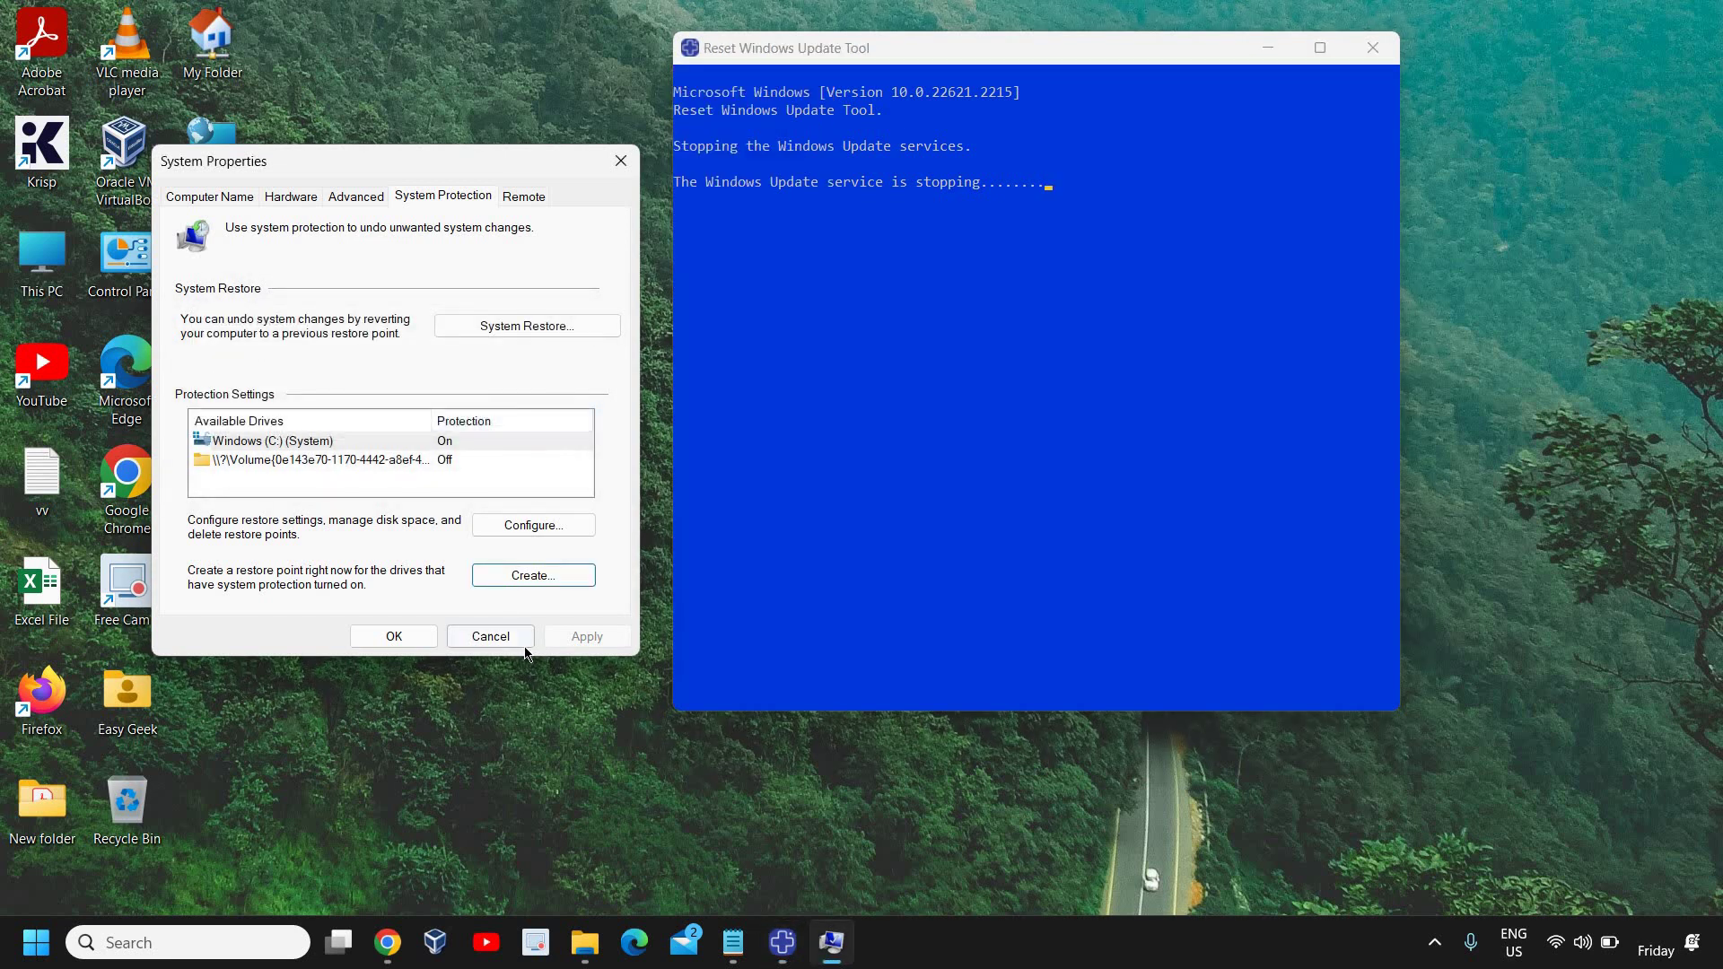
click(381, 638)
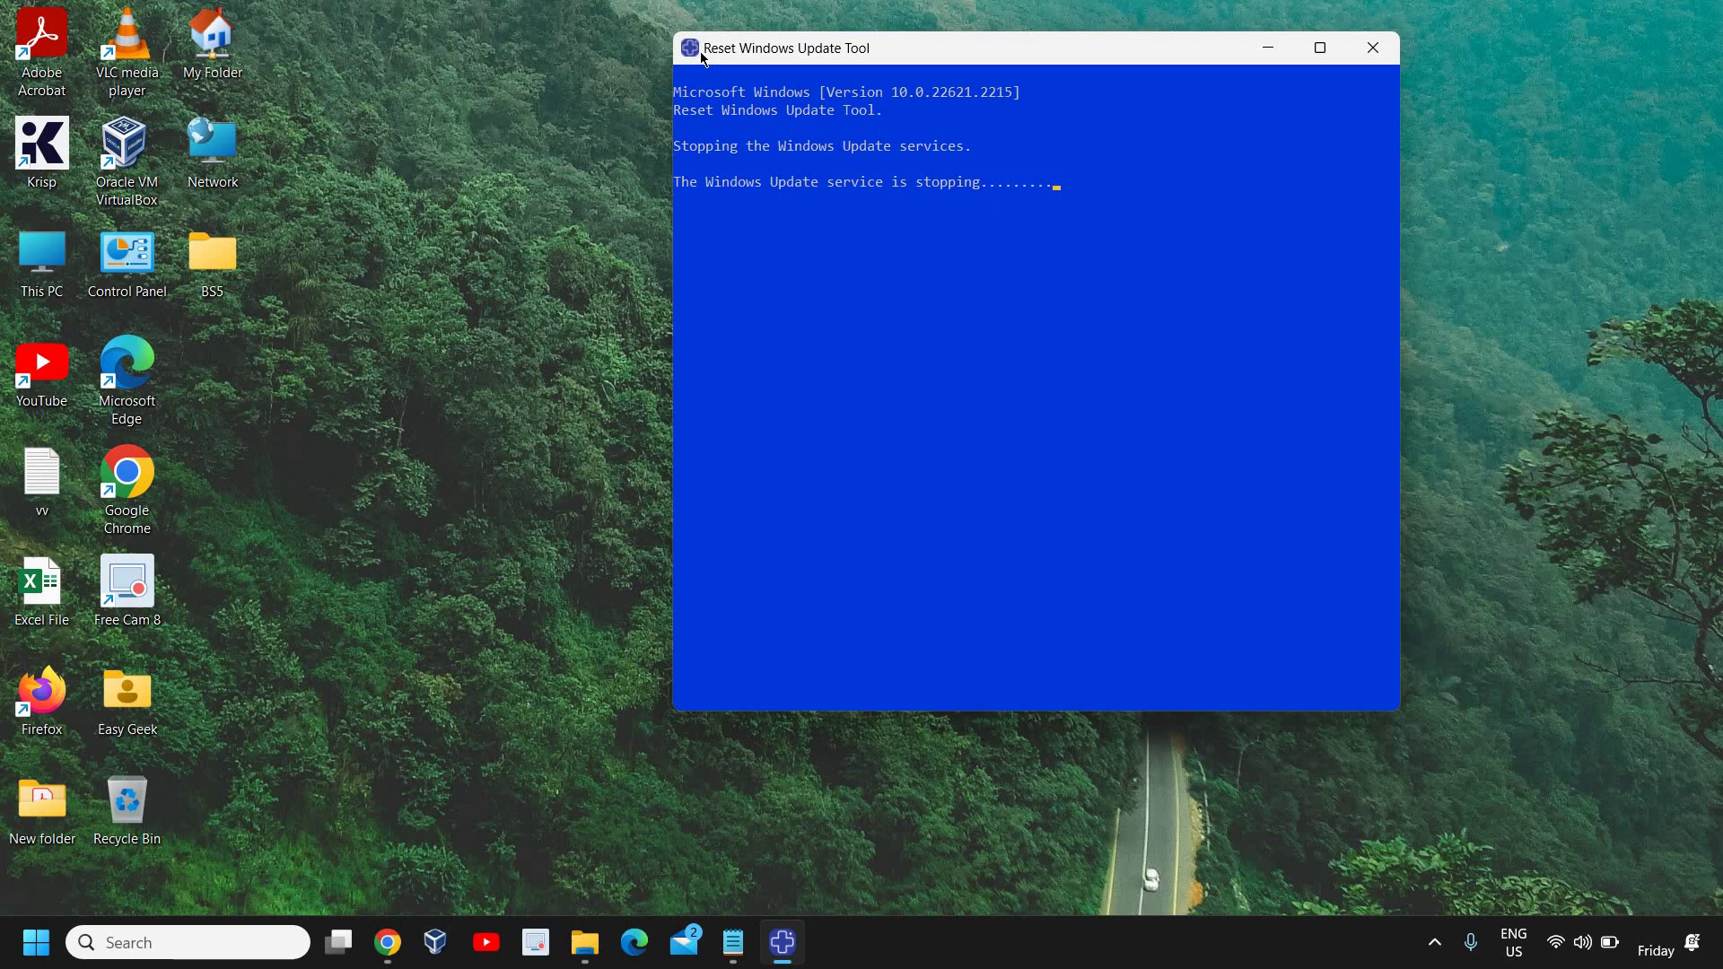
Close the stalled console and relaunch wureset as administrator from the Portable folder.
click(696, 54)
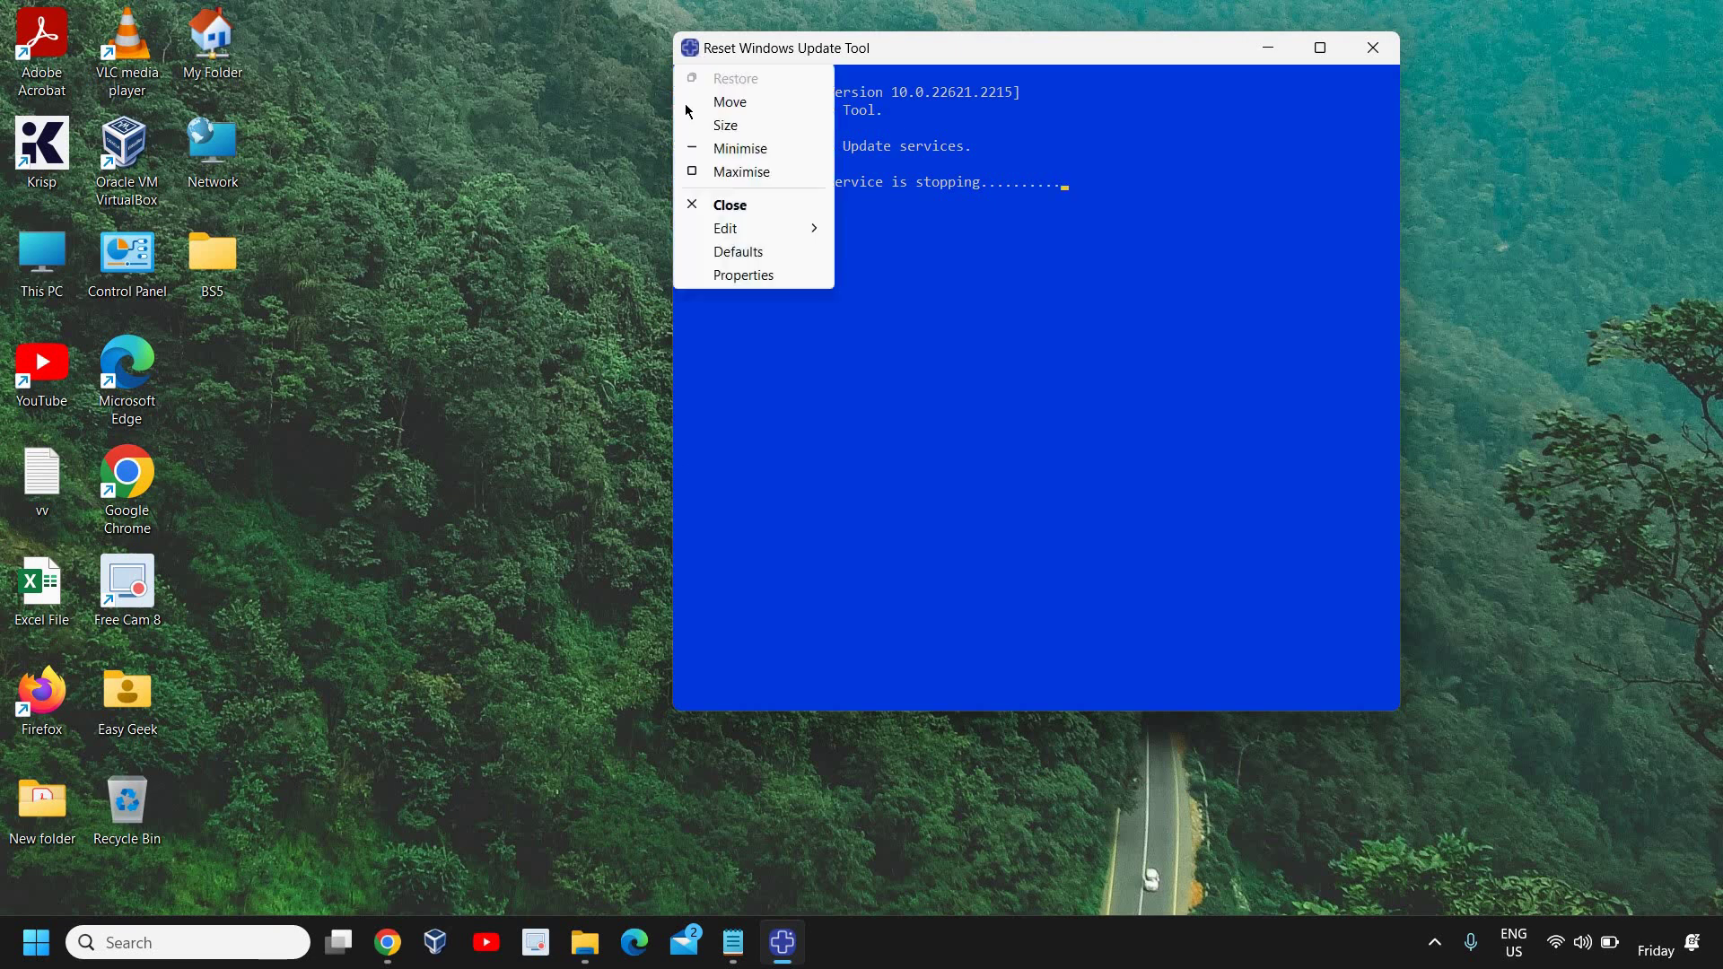
click(737, 205)
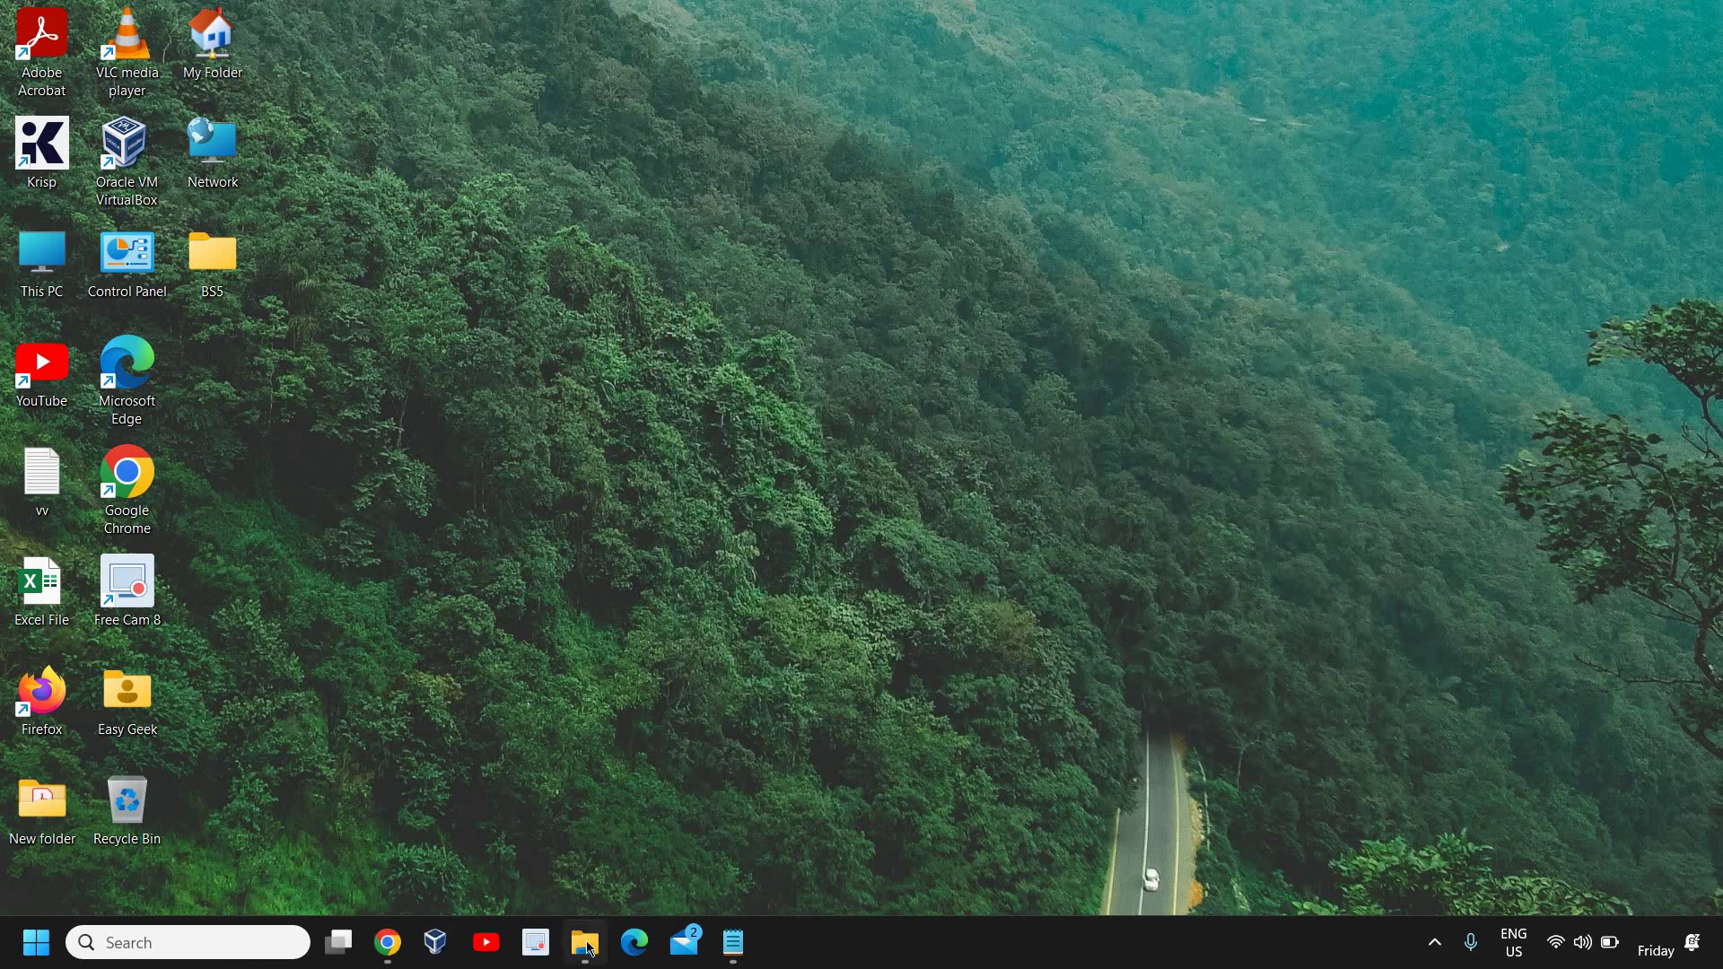
click(574, 938)
right_click(266, 289)
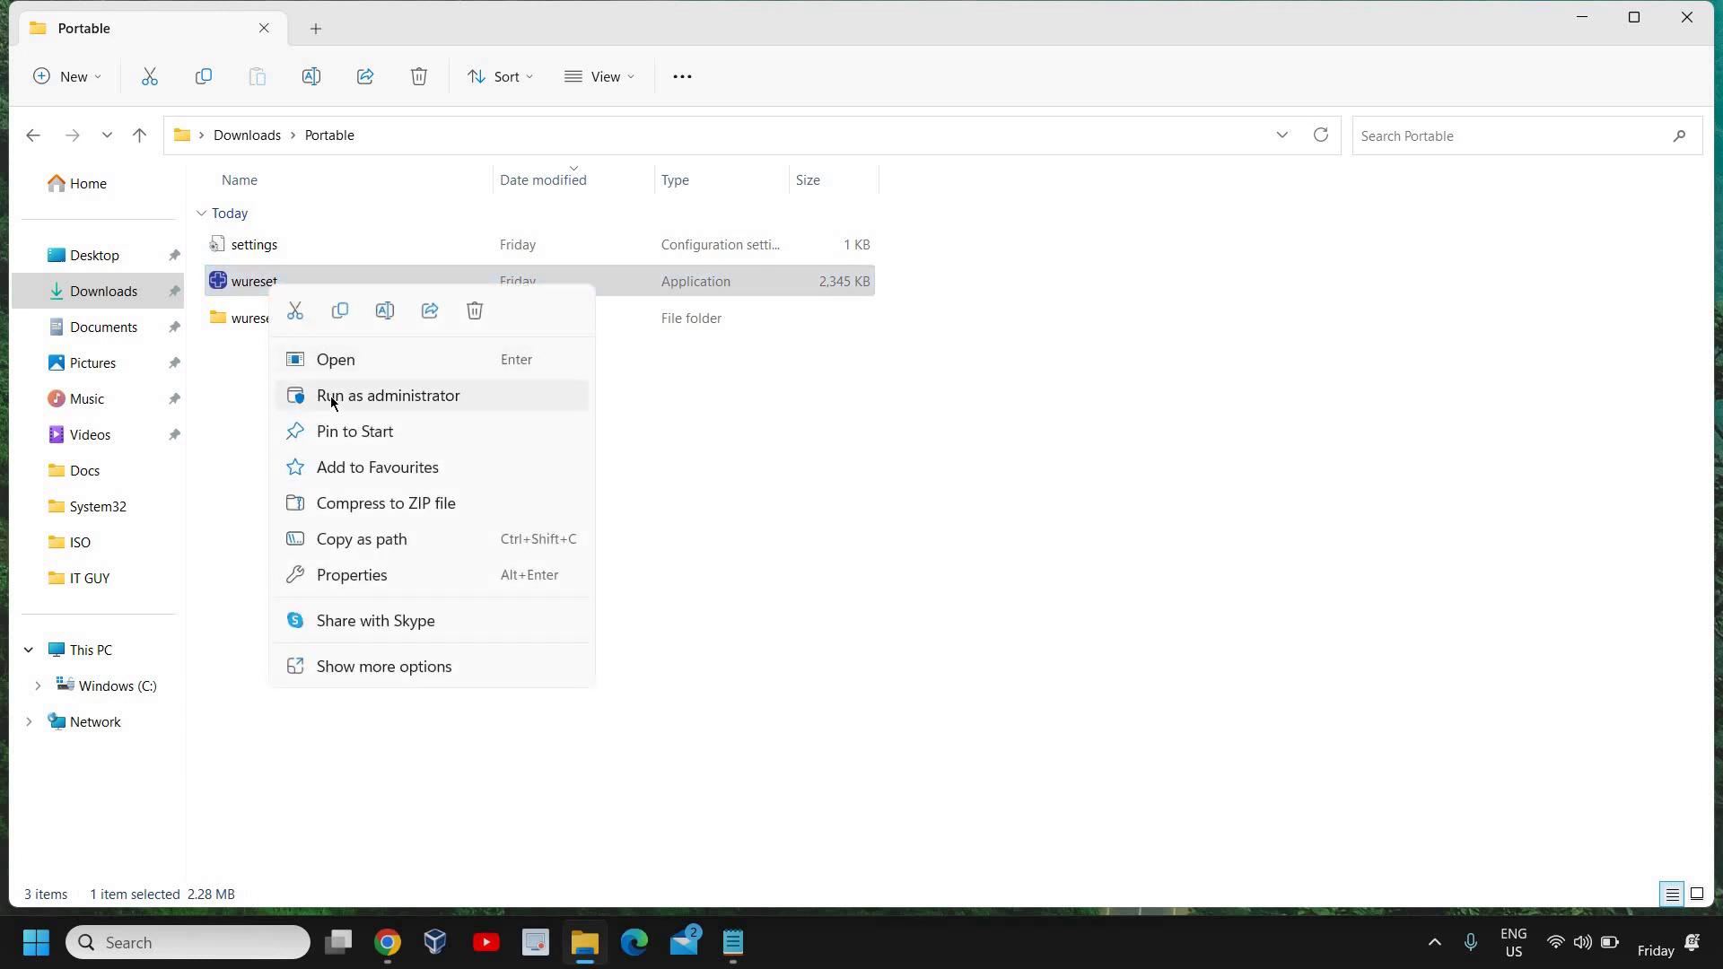
click(804, 445)
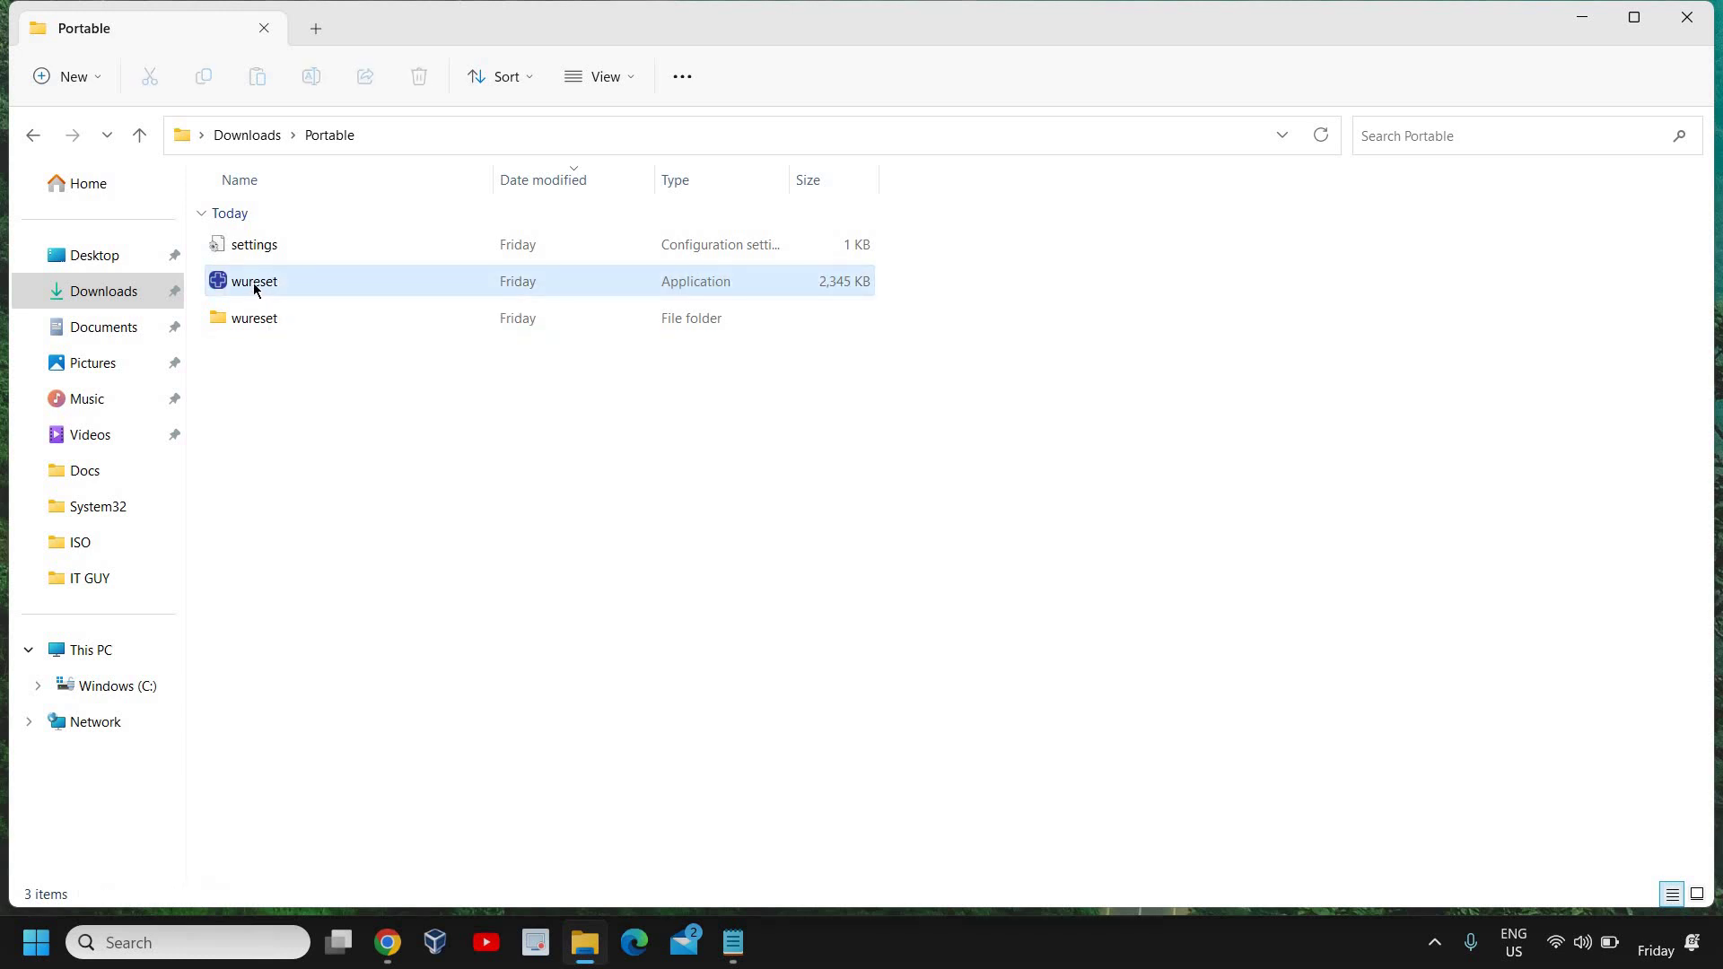
right_click(255, 288)
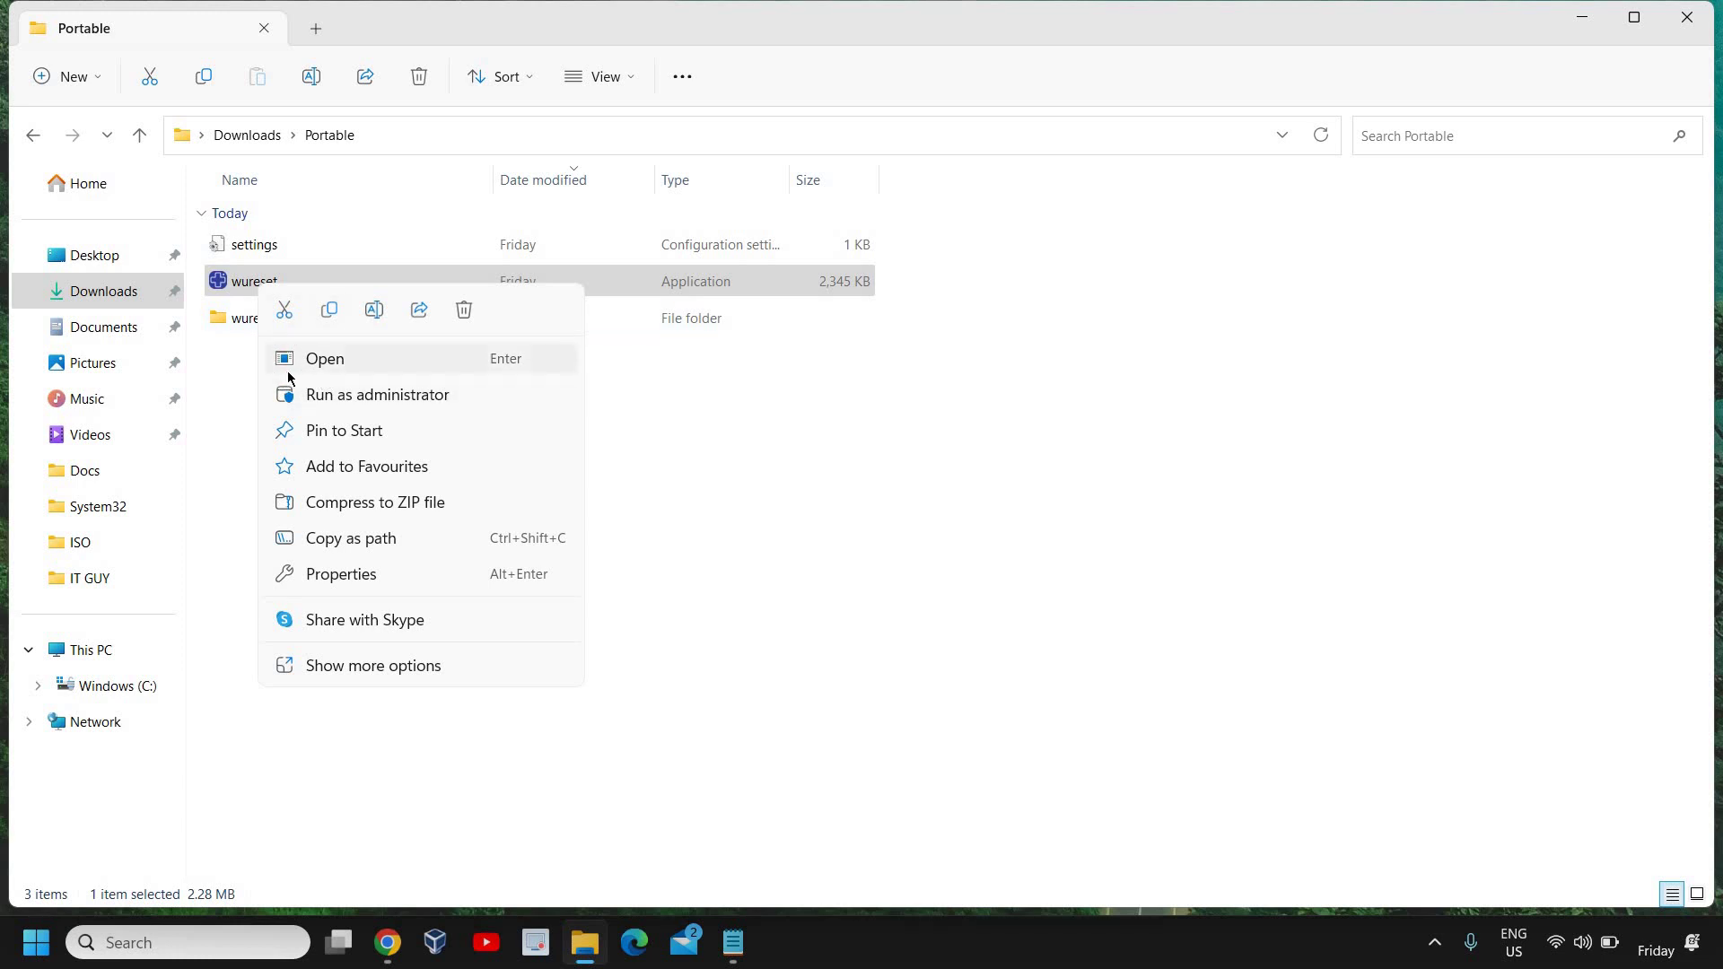
click(330, 397)
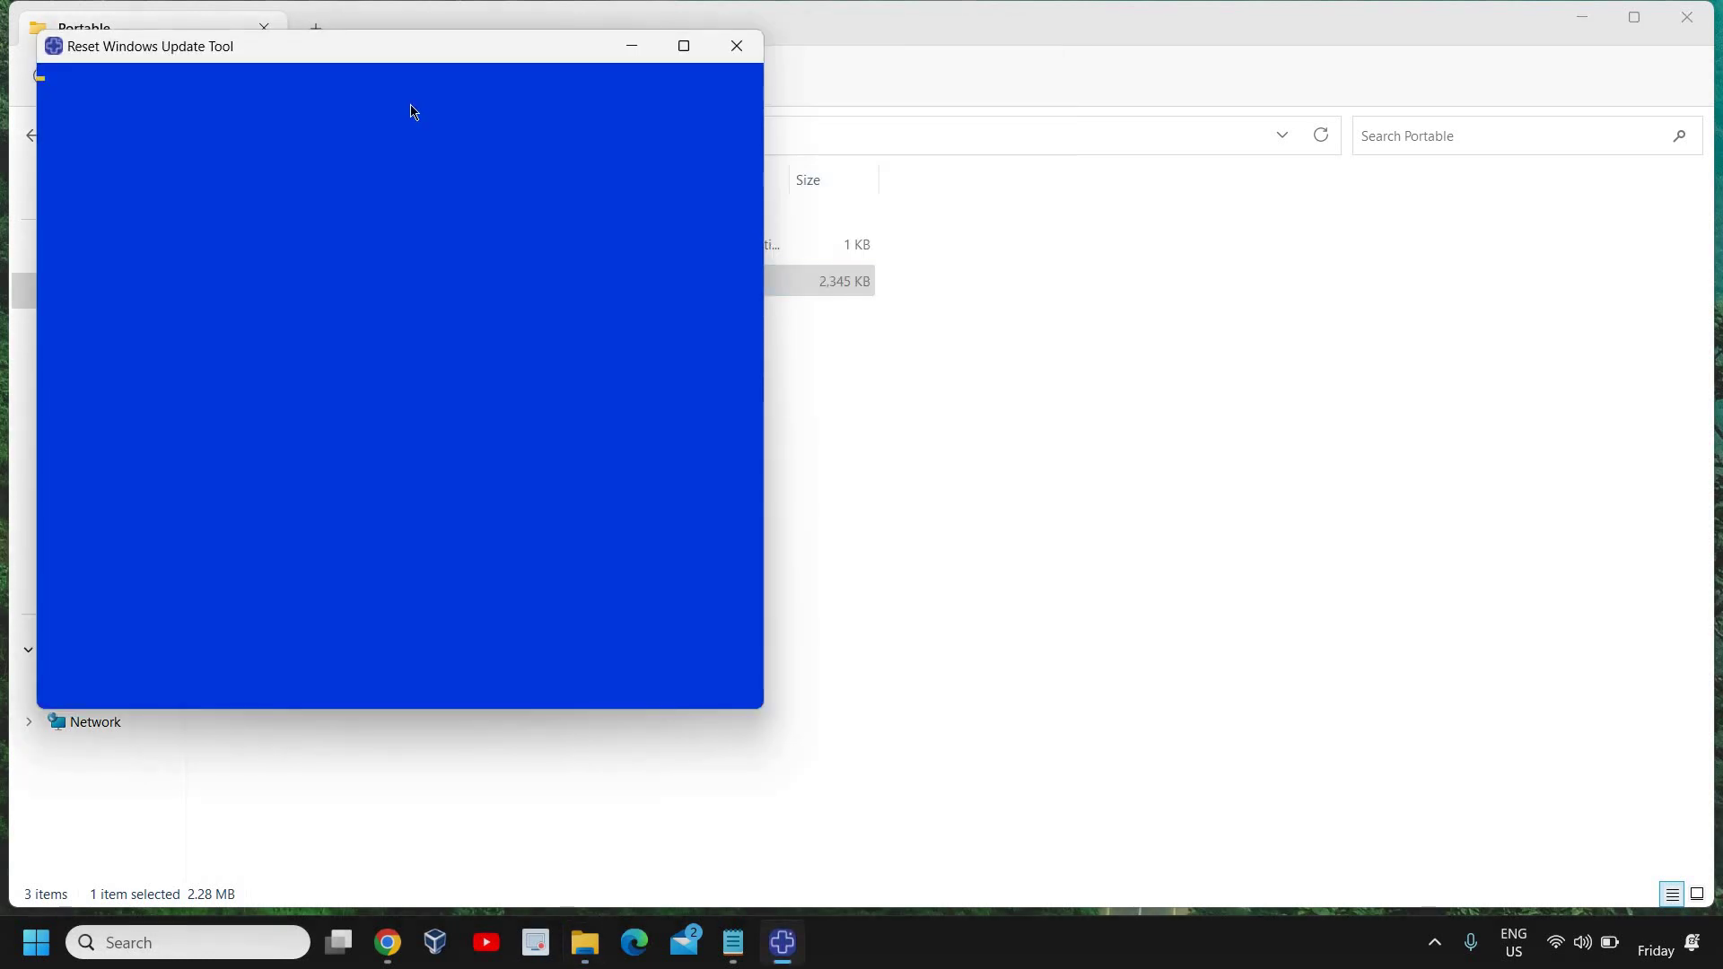
Run option 3 to delete Windows temporary files, return to the menu, and centre the console.
click(1587, 16)
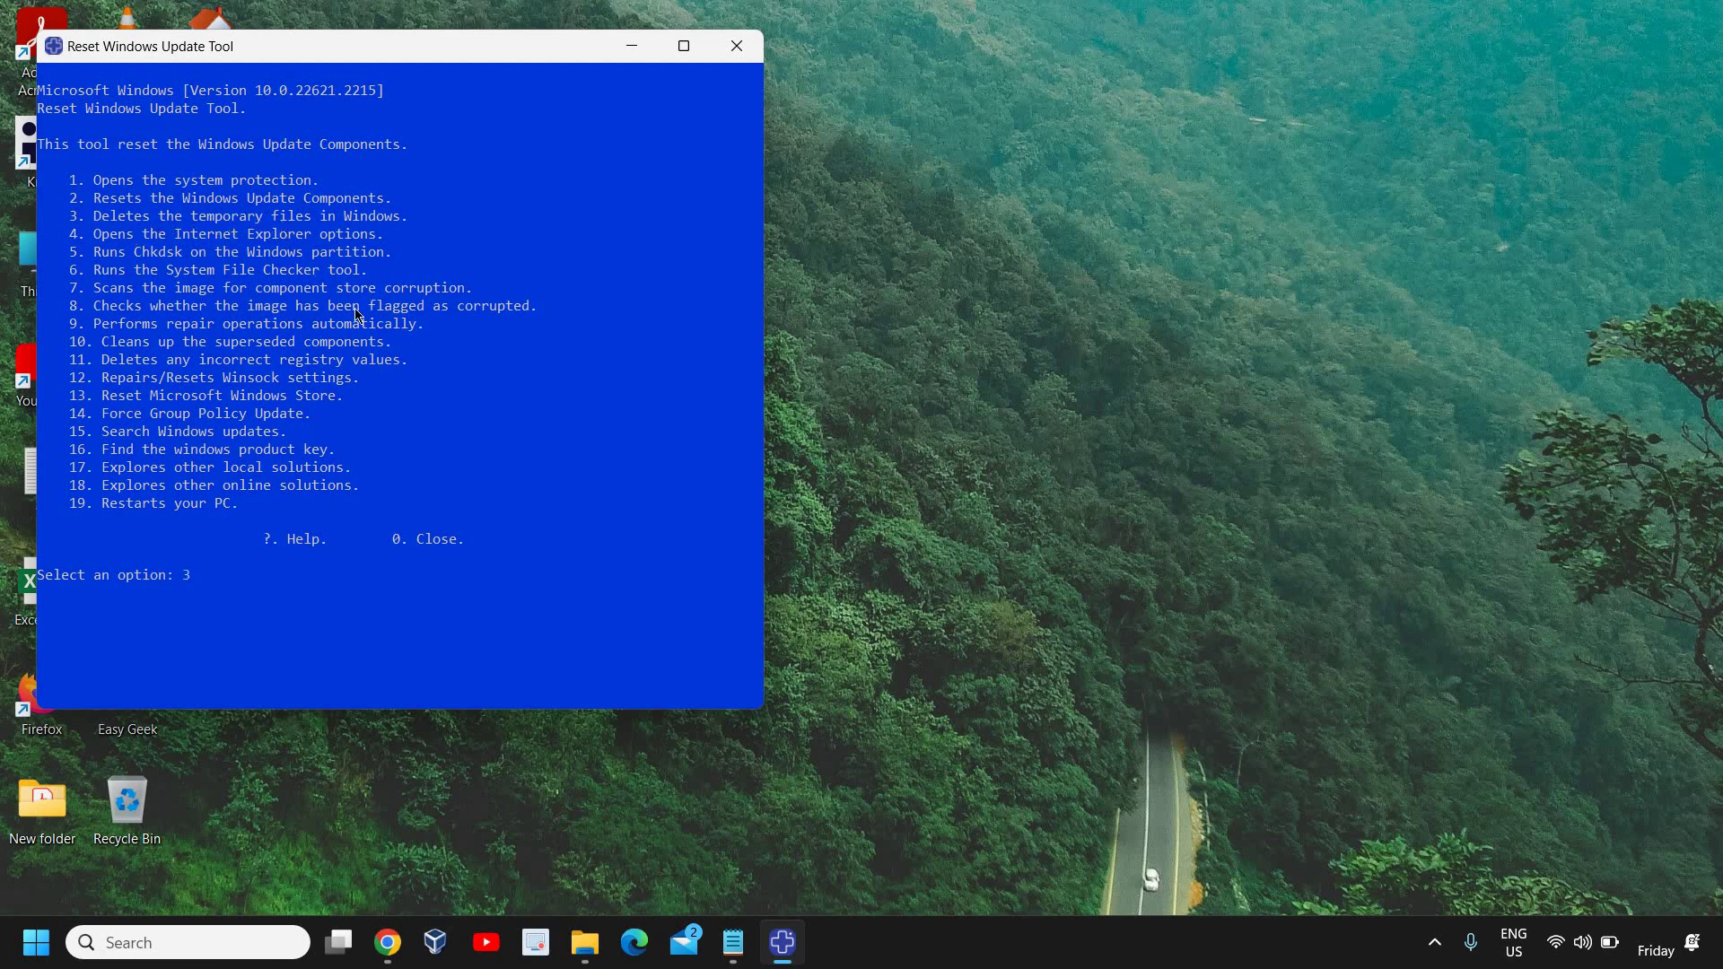
text(3)
key(Return)
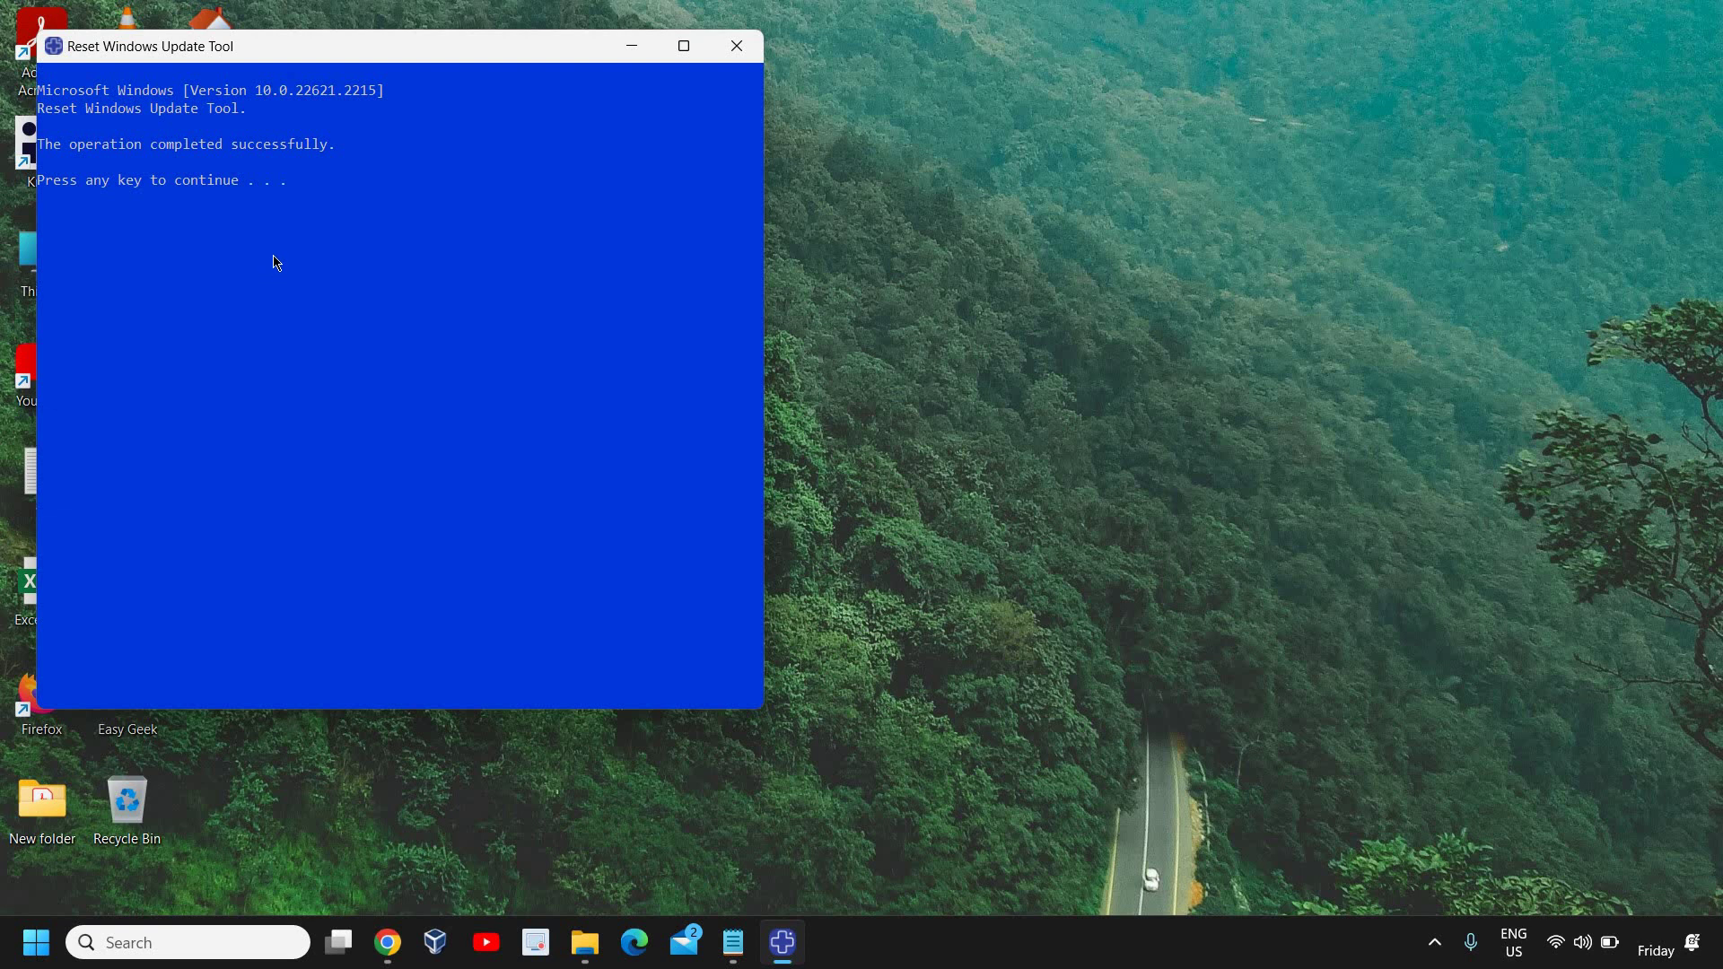
key(Return)
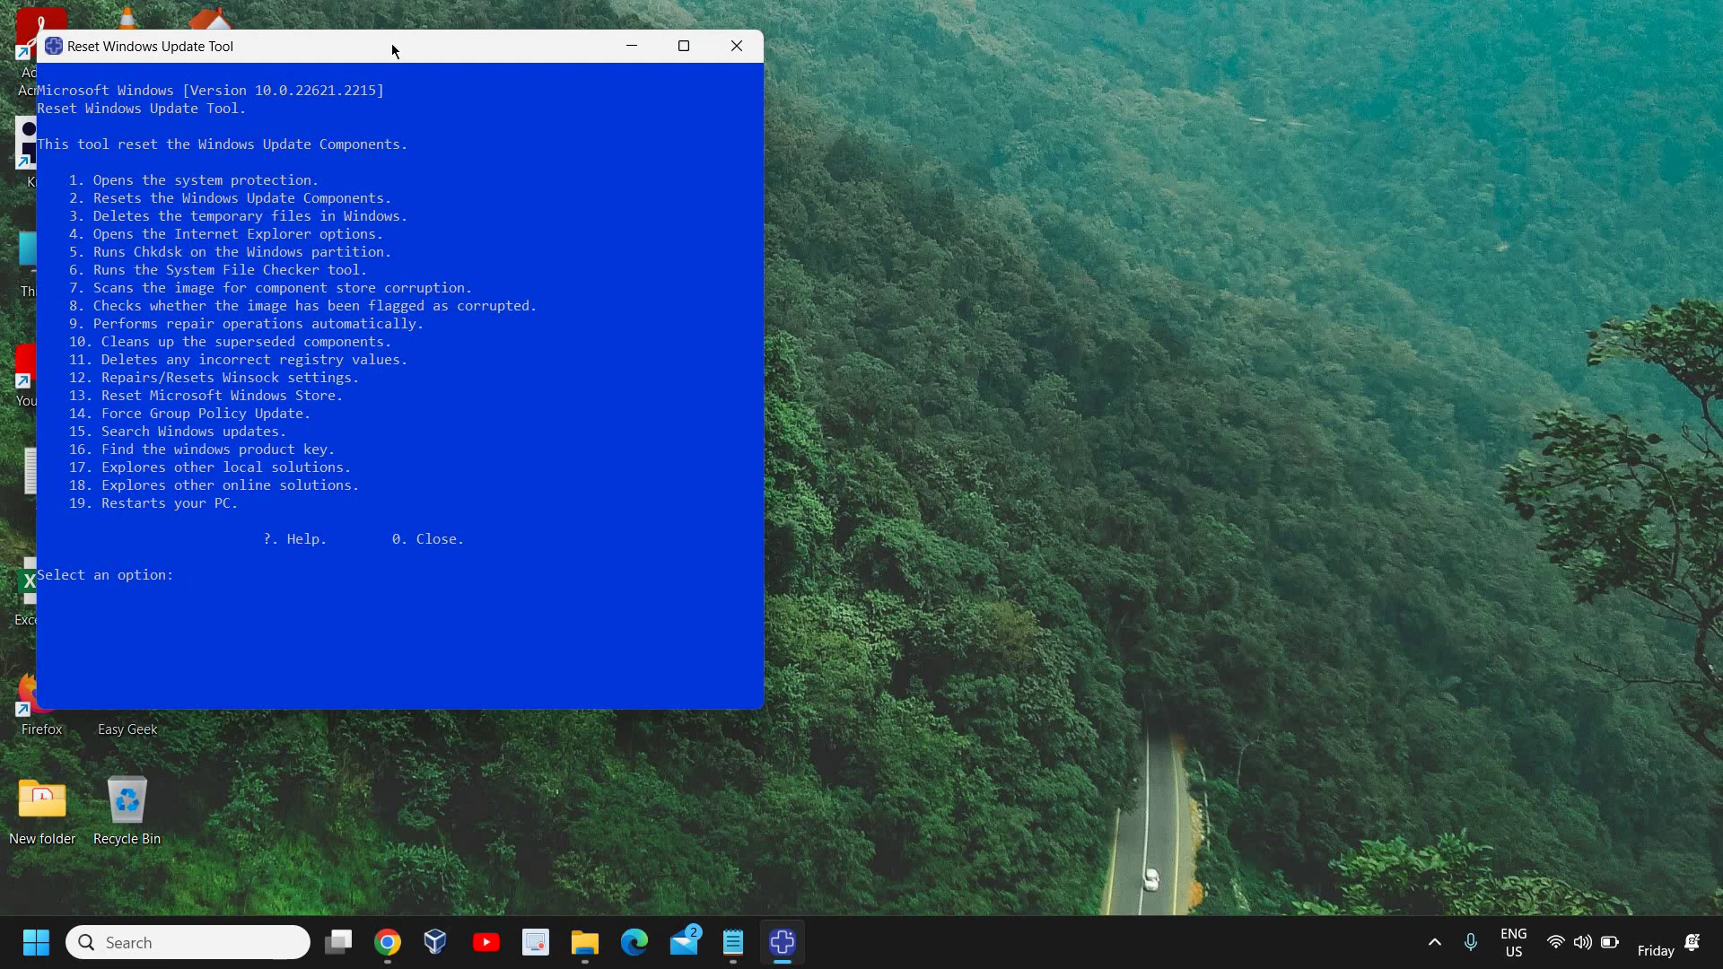
drag(392, 43, 644, 95)
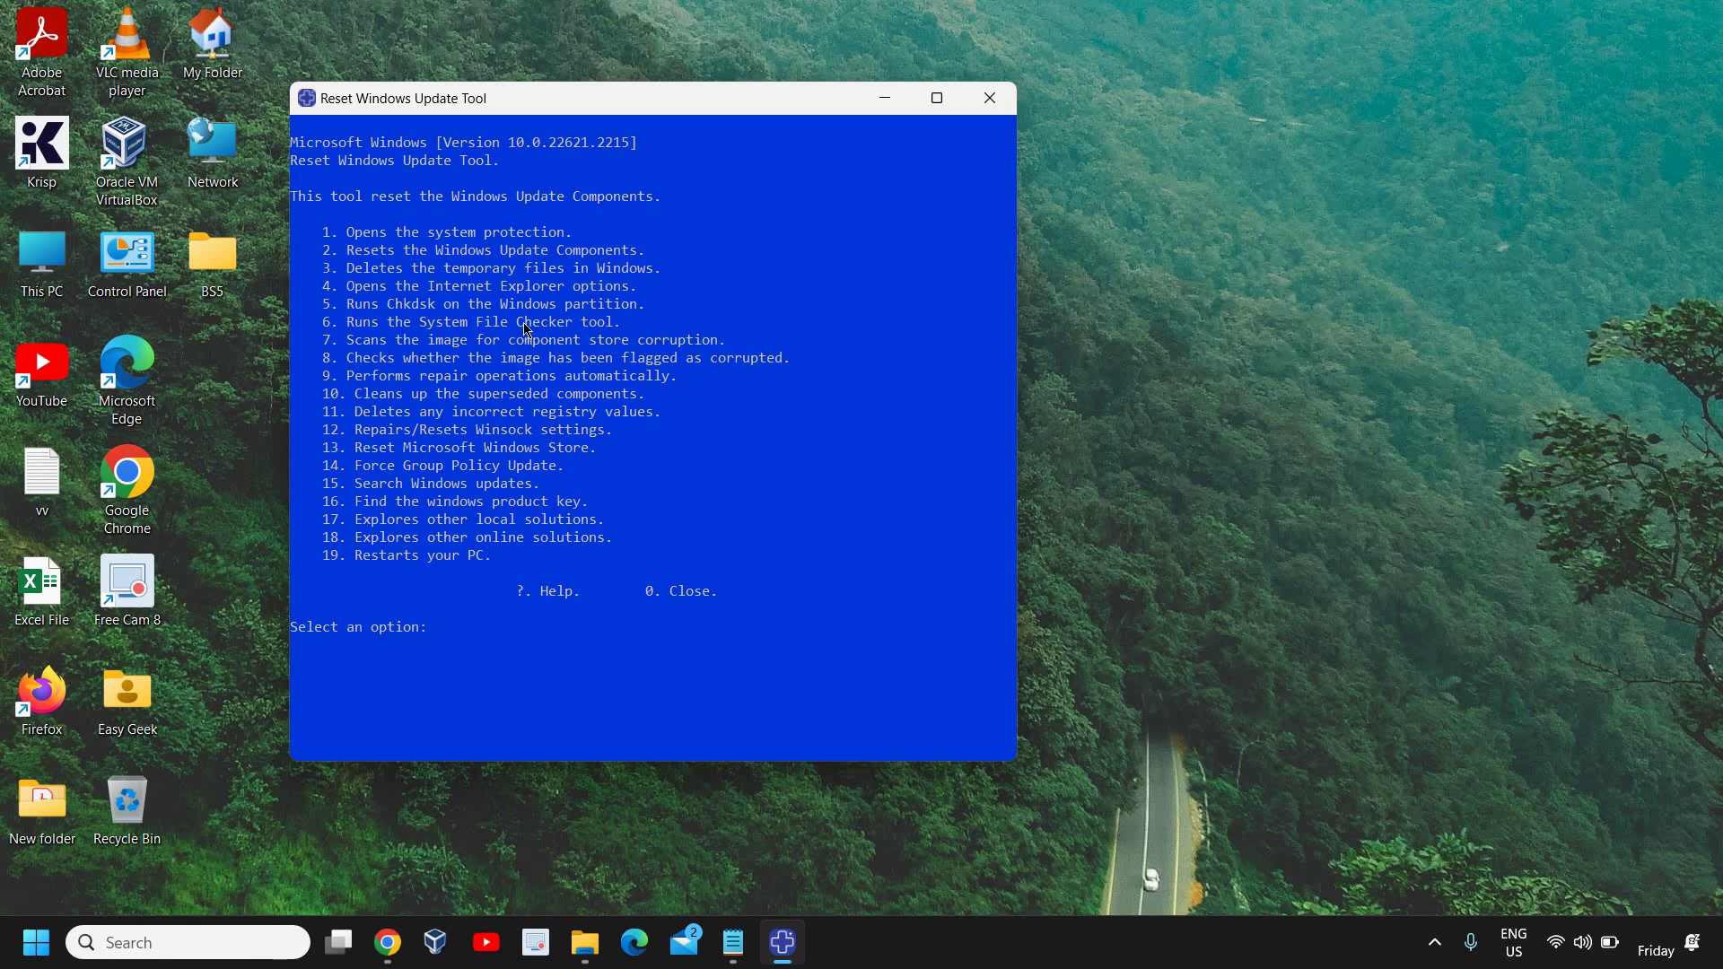
Run option 6 to start the System File Checker (SFC) scan.
key(Return)
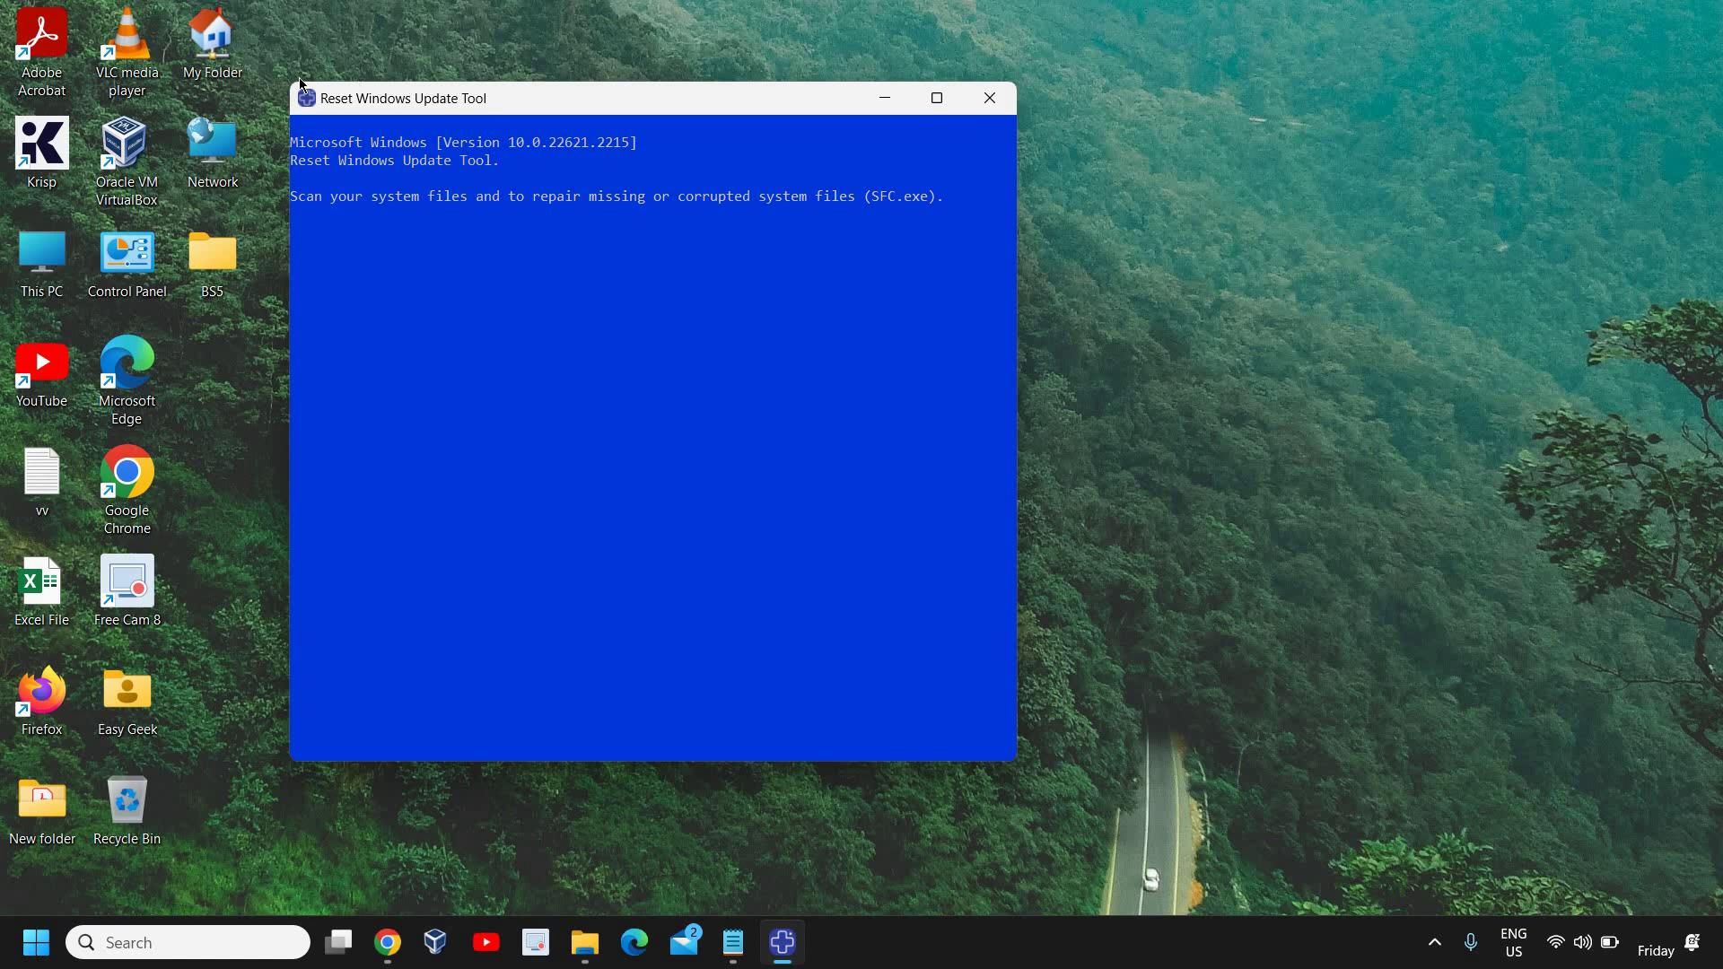
Close the SFC console window and relaunch wureset as administrator from the Portable folder.
click(306, 109)
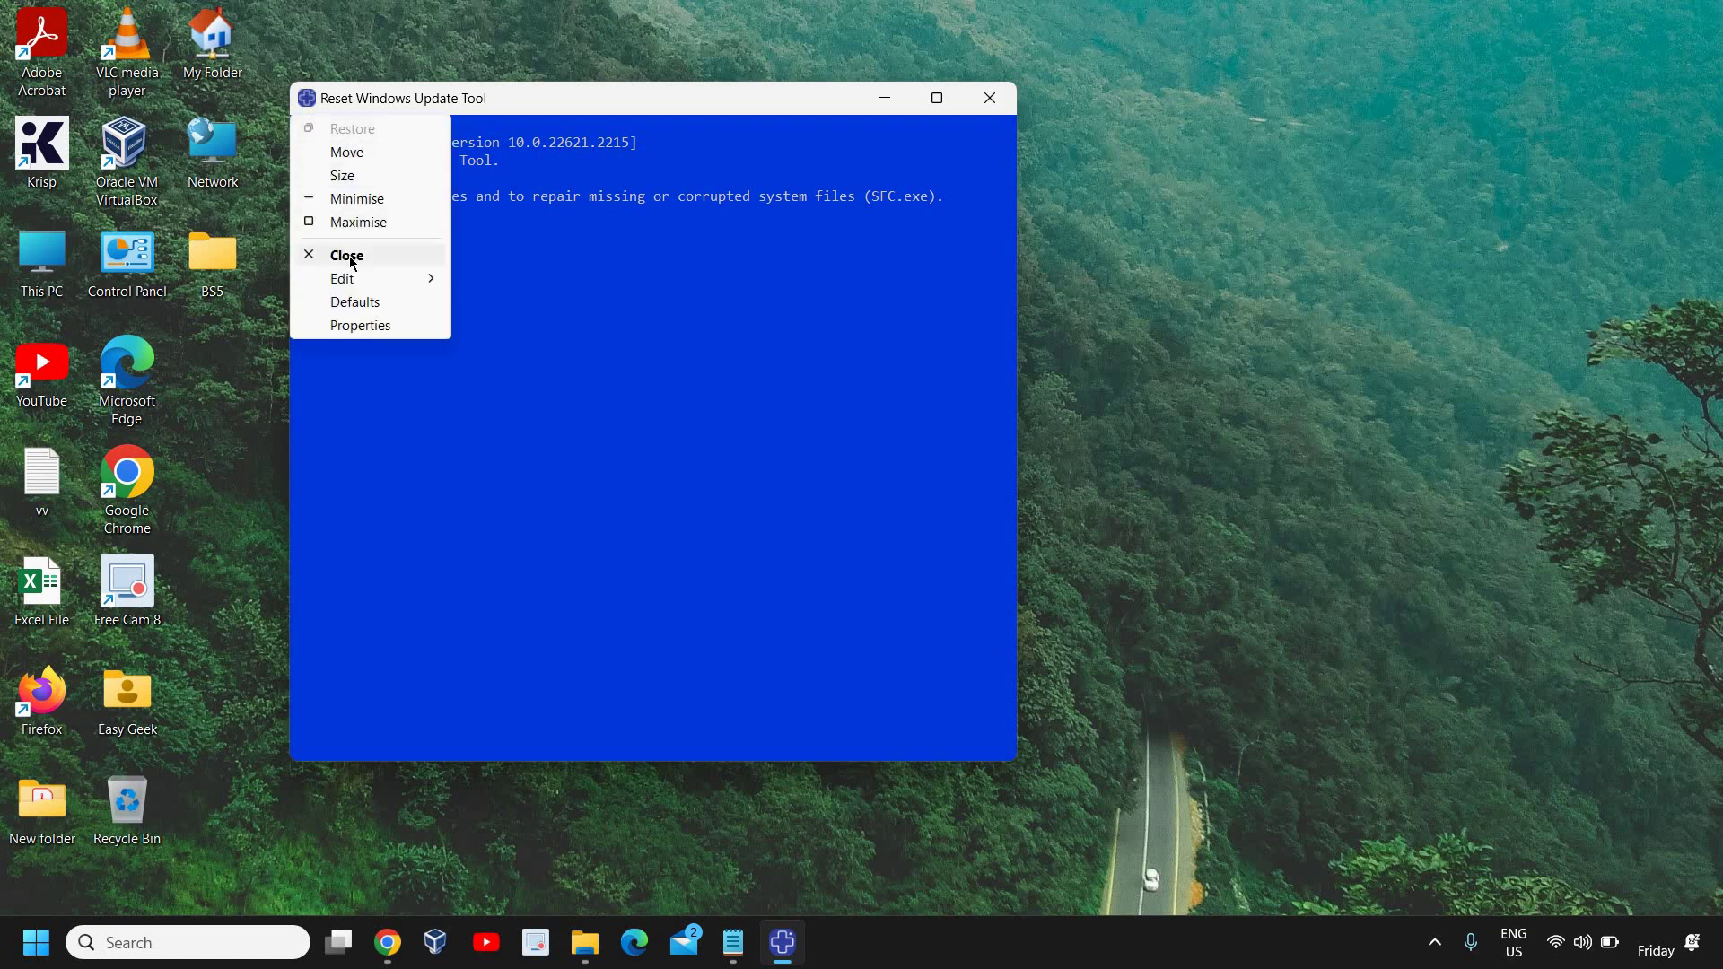
click(346, 256)
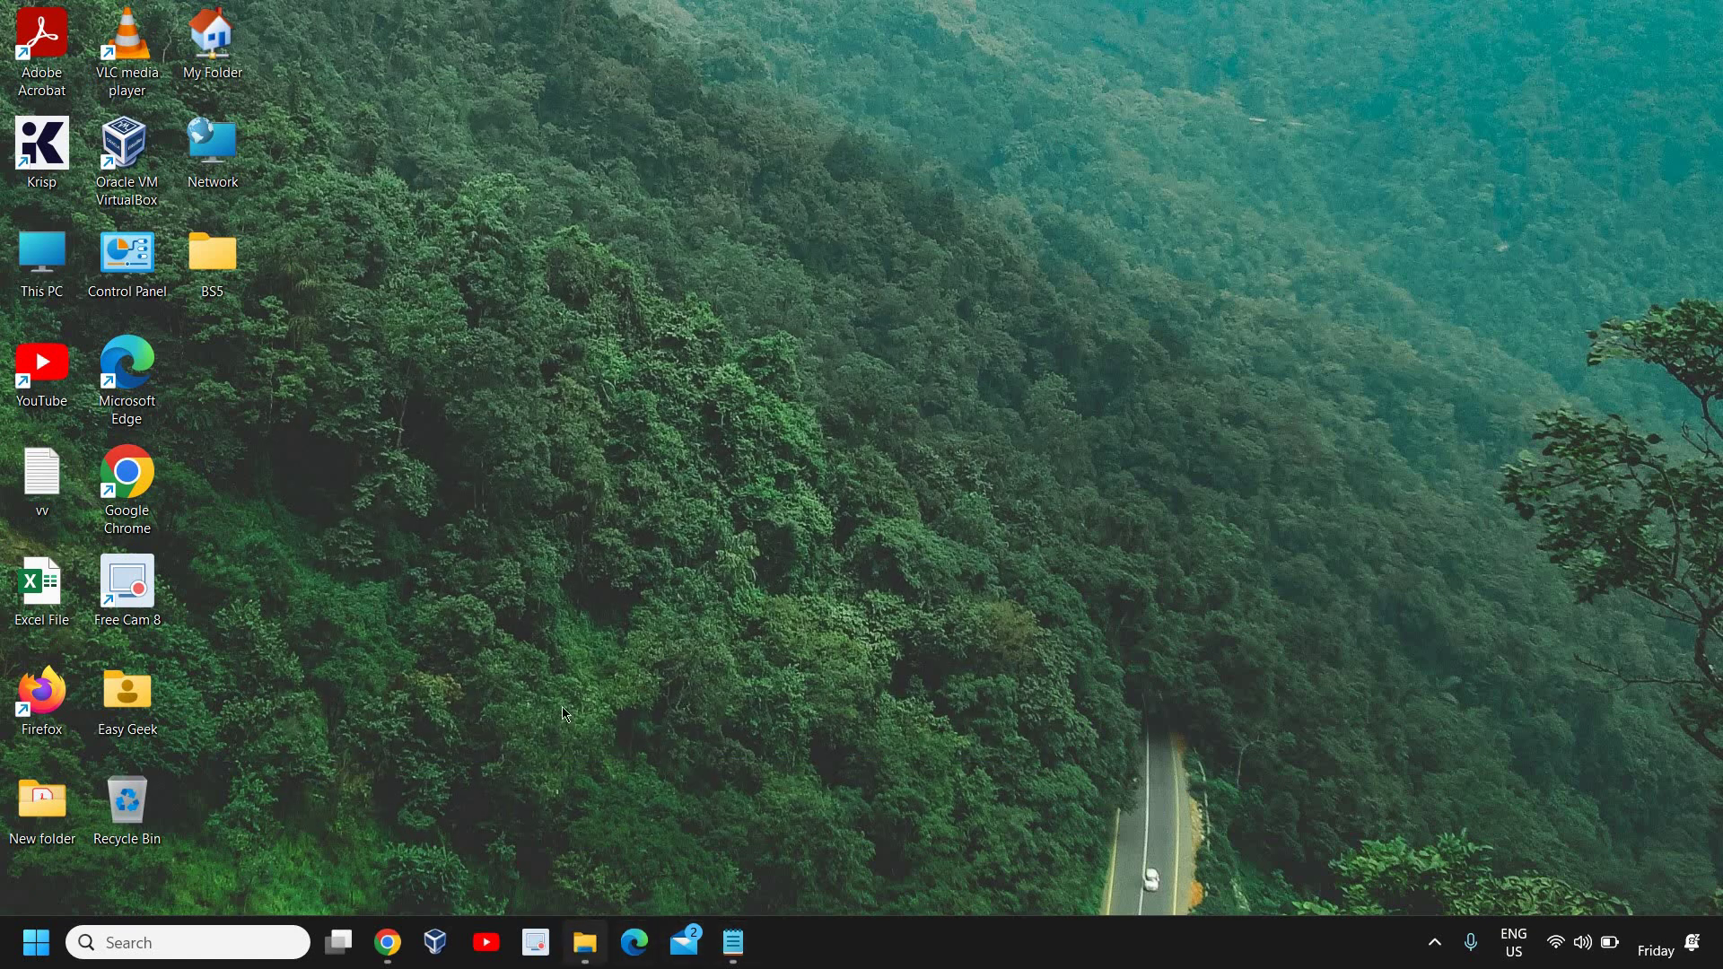
click(584, 942)
right_click(258, 278)
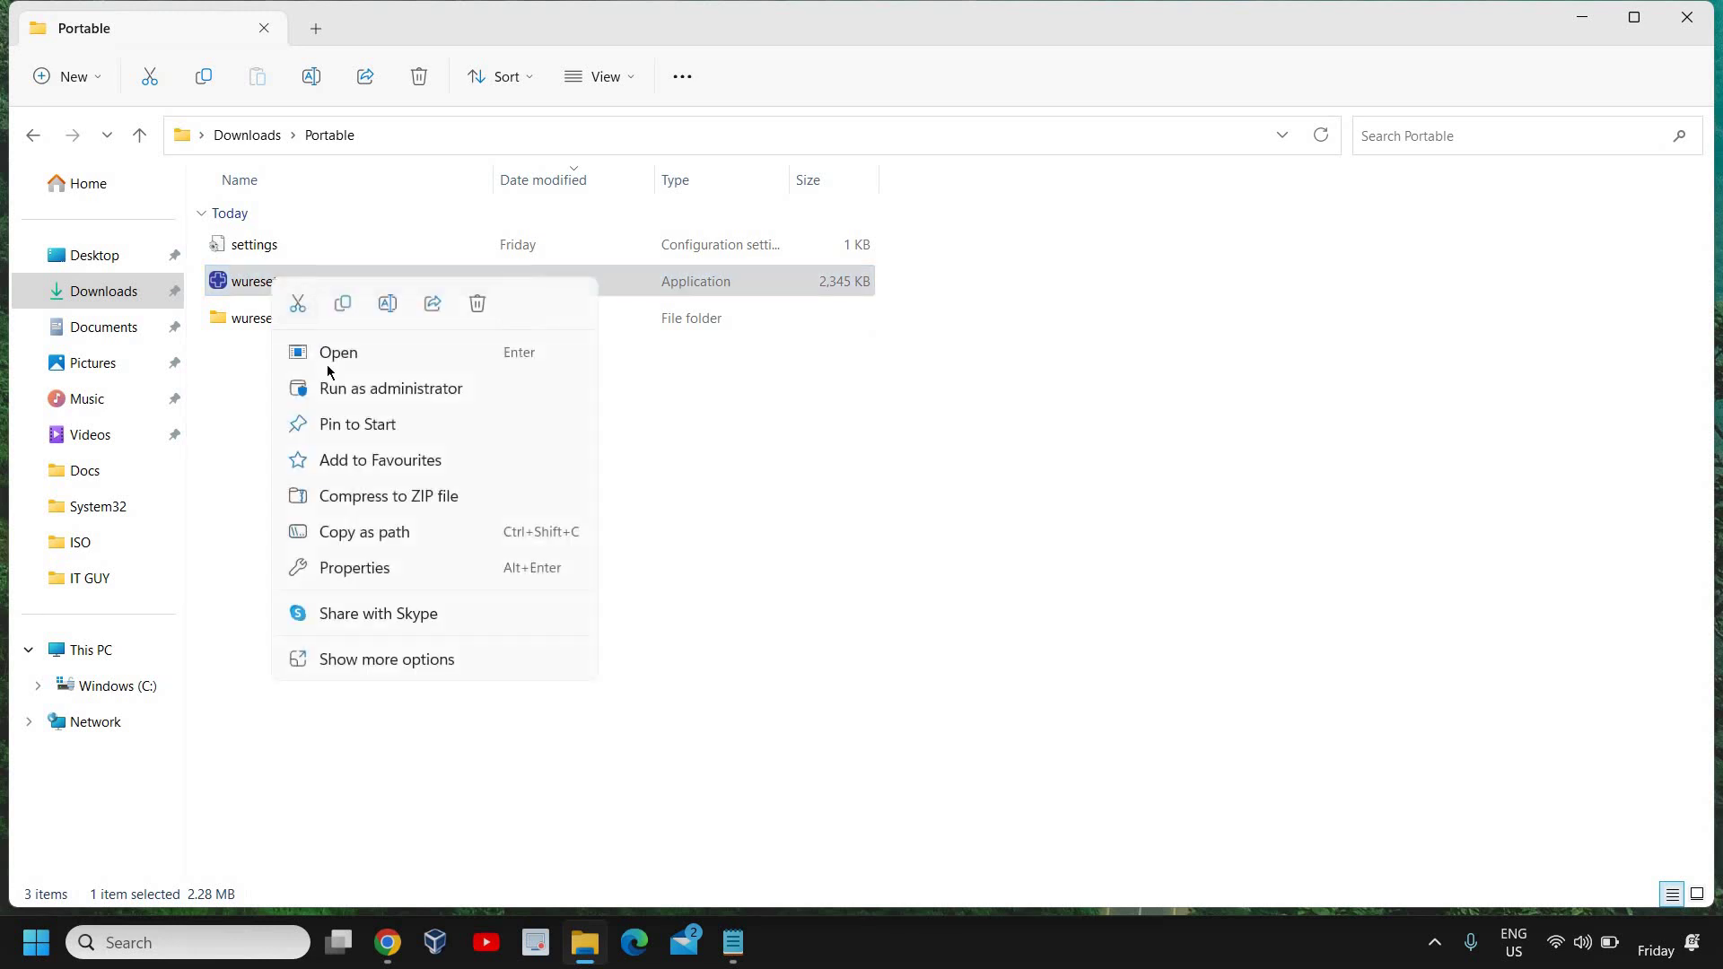
click(330, 391)
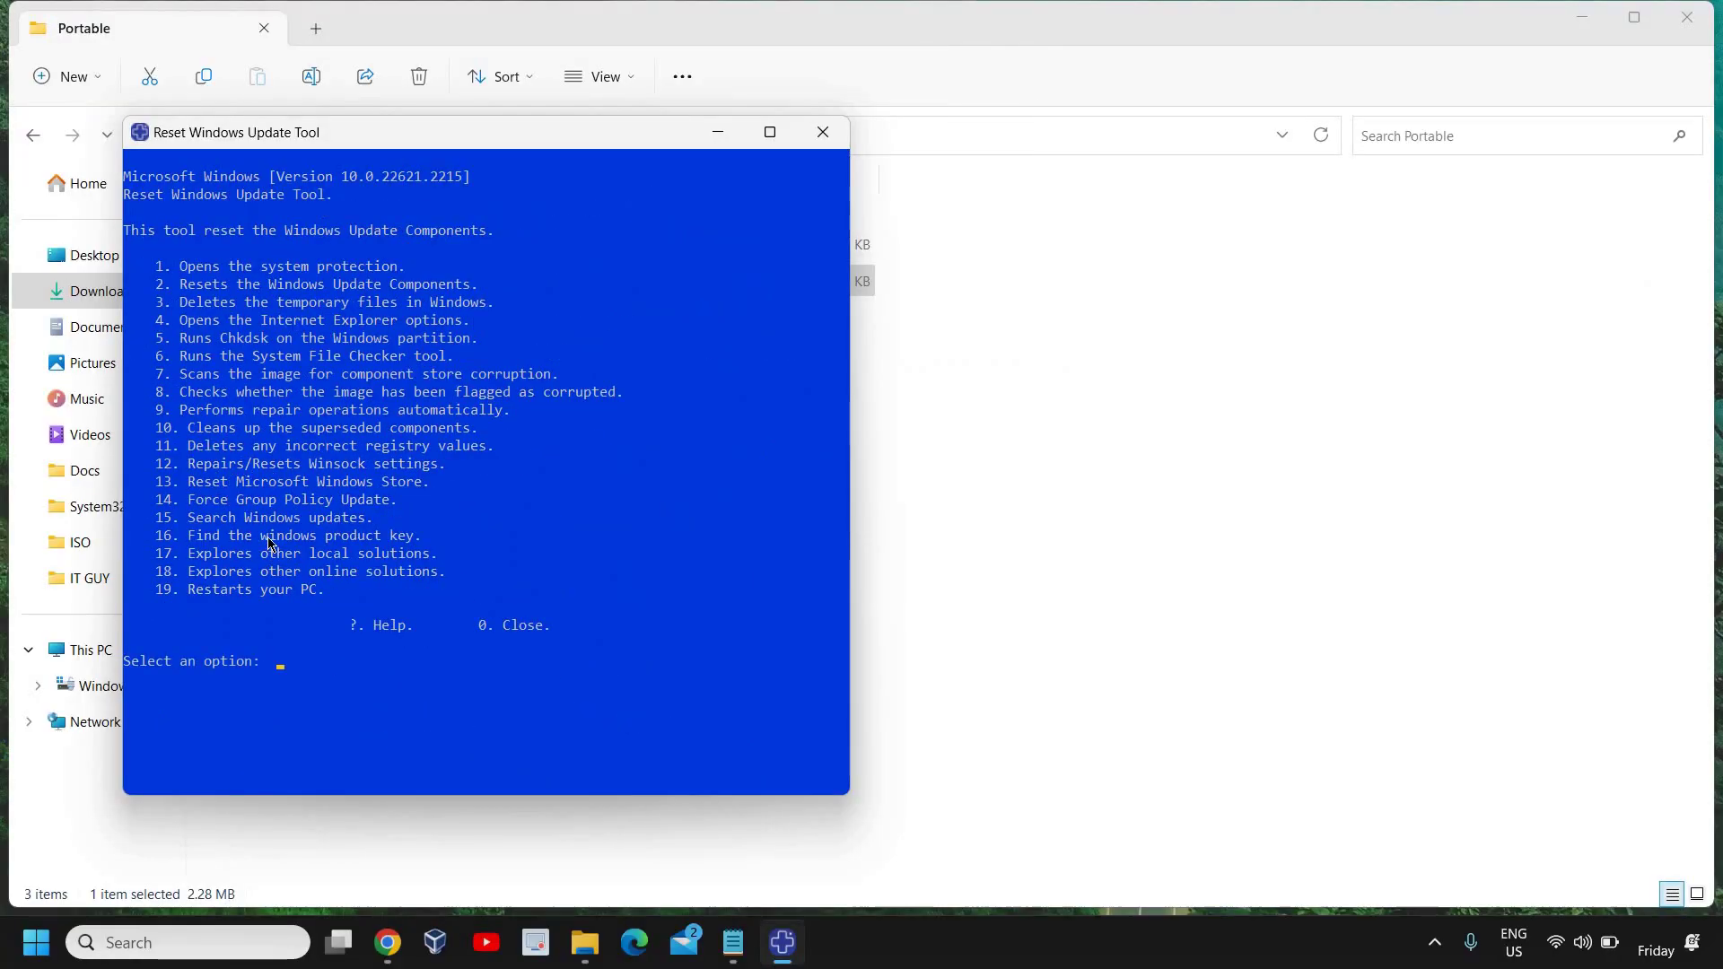
Run option 12 to reset Winsock settings, then return to the tool's option menu.
text(12)
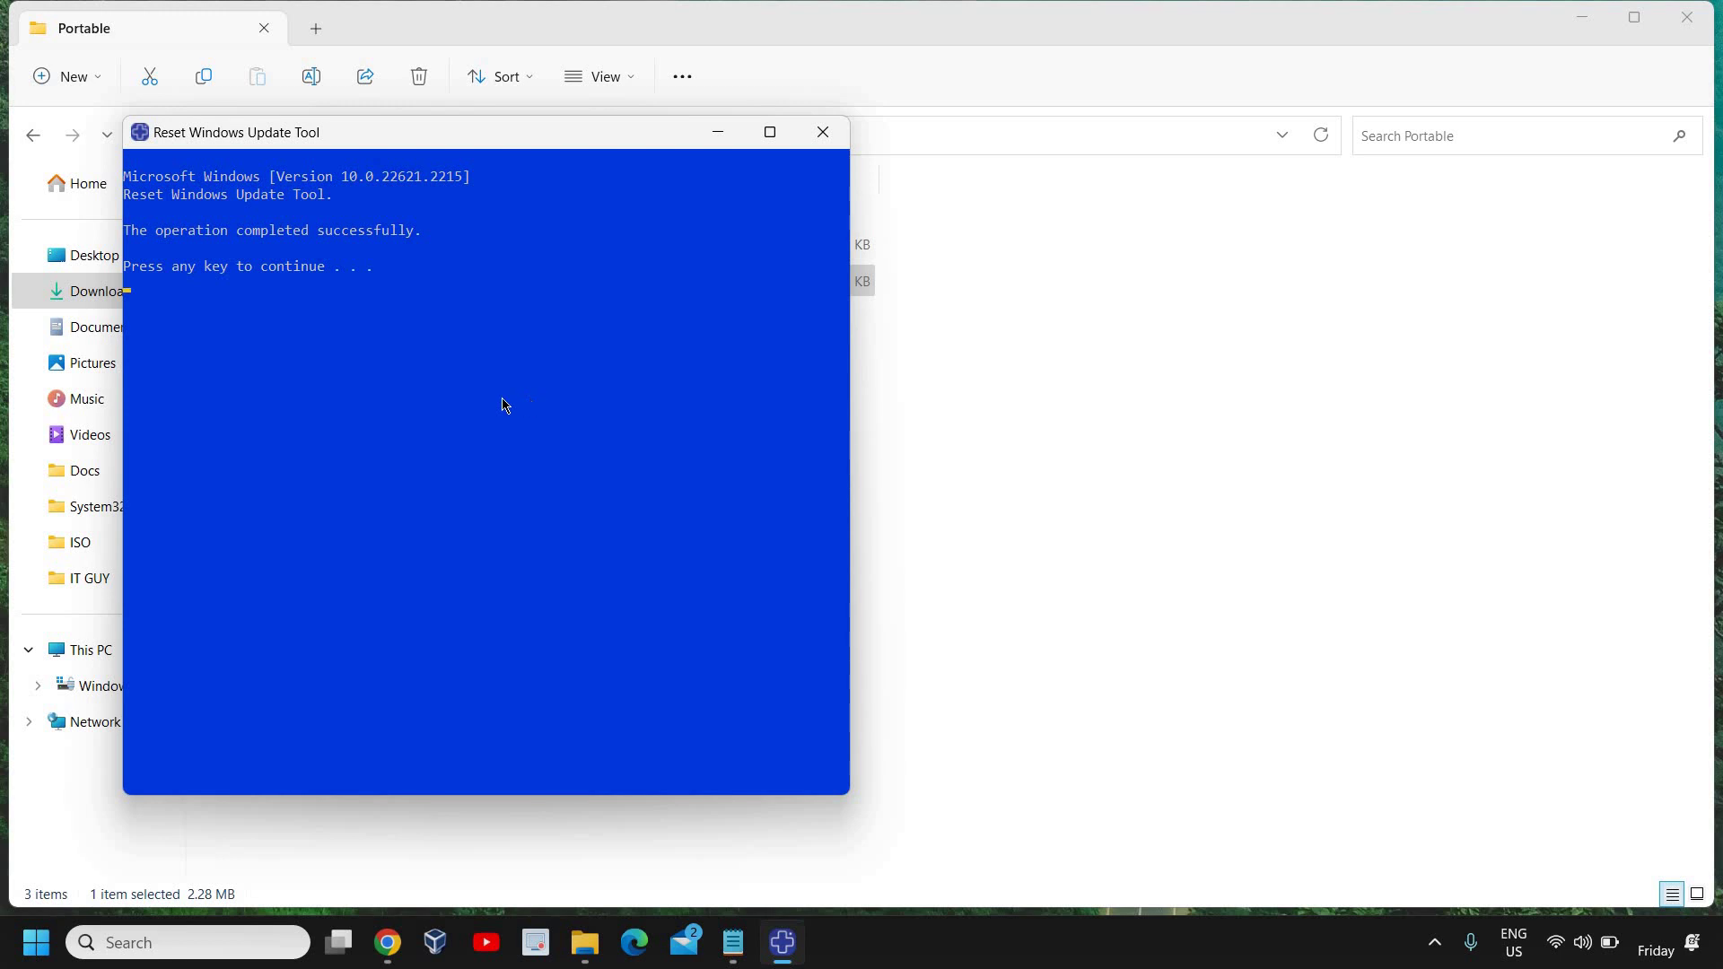
key(Return)
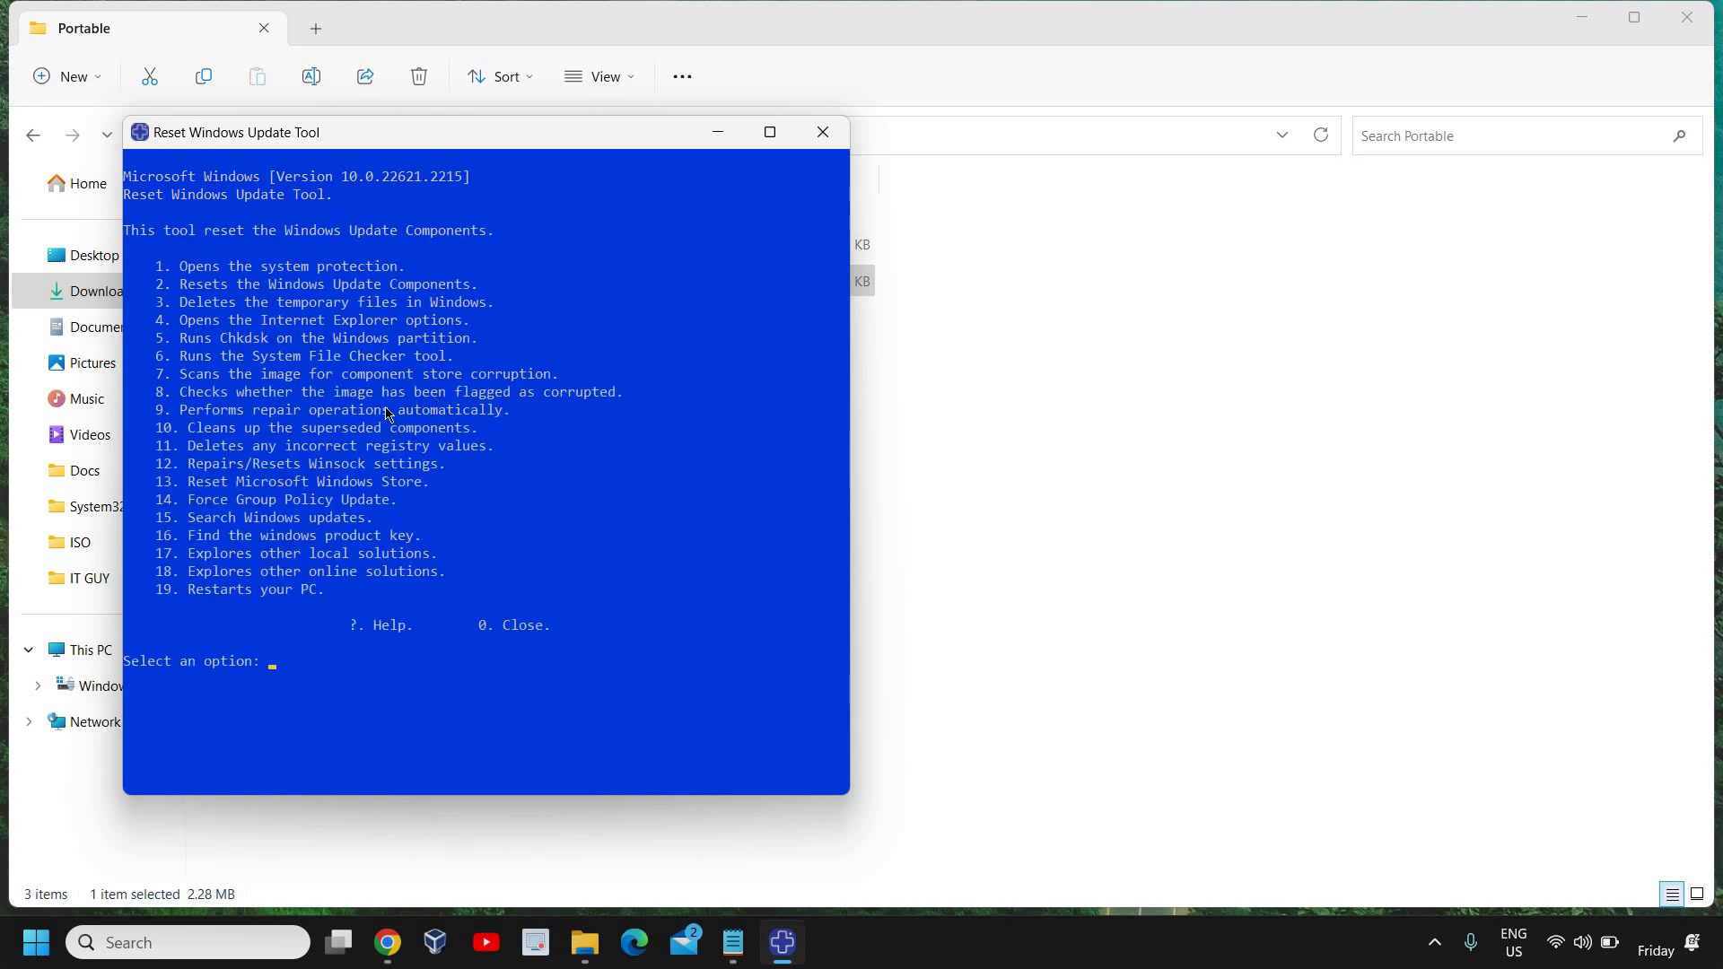
click(749, 588)
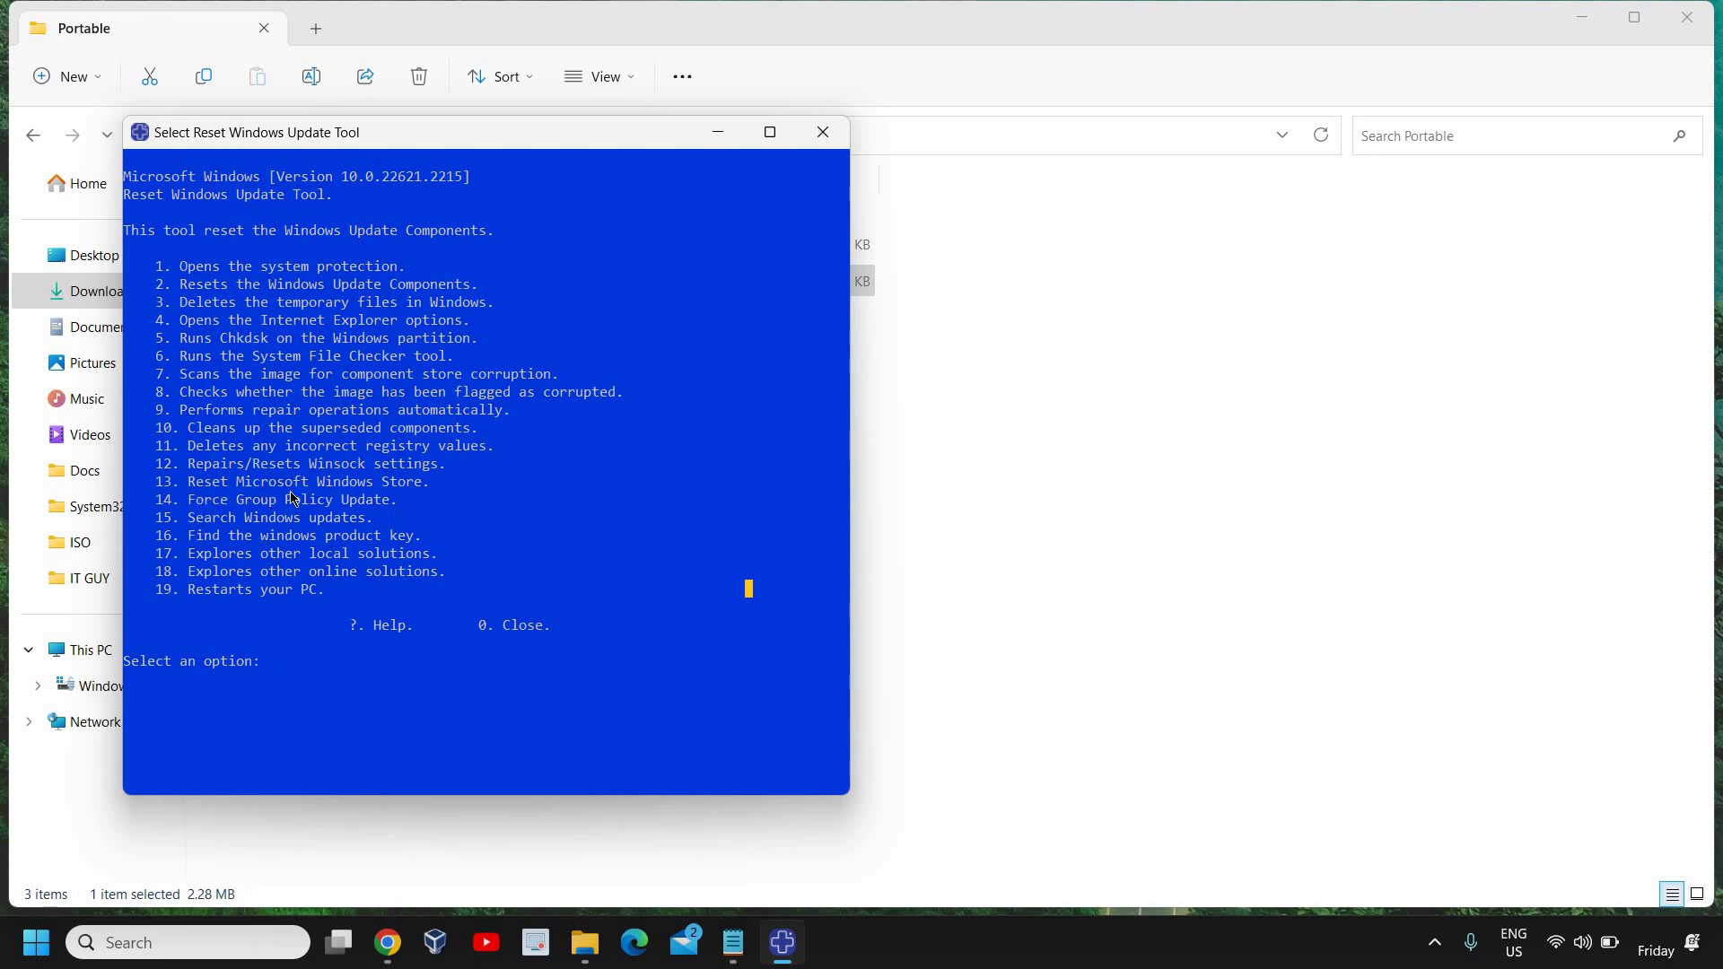
Choose option 13 to reset the Microsoft Store cache and relaunch the Store.
text(13)
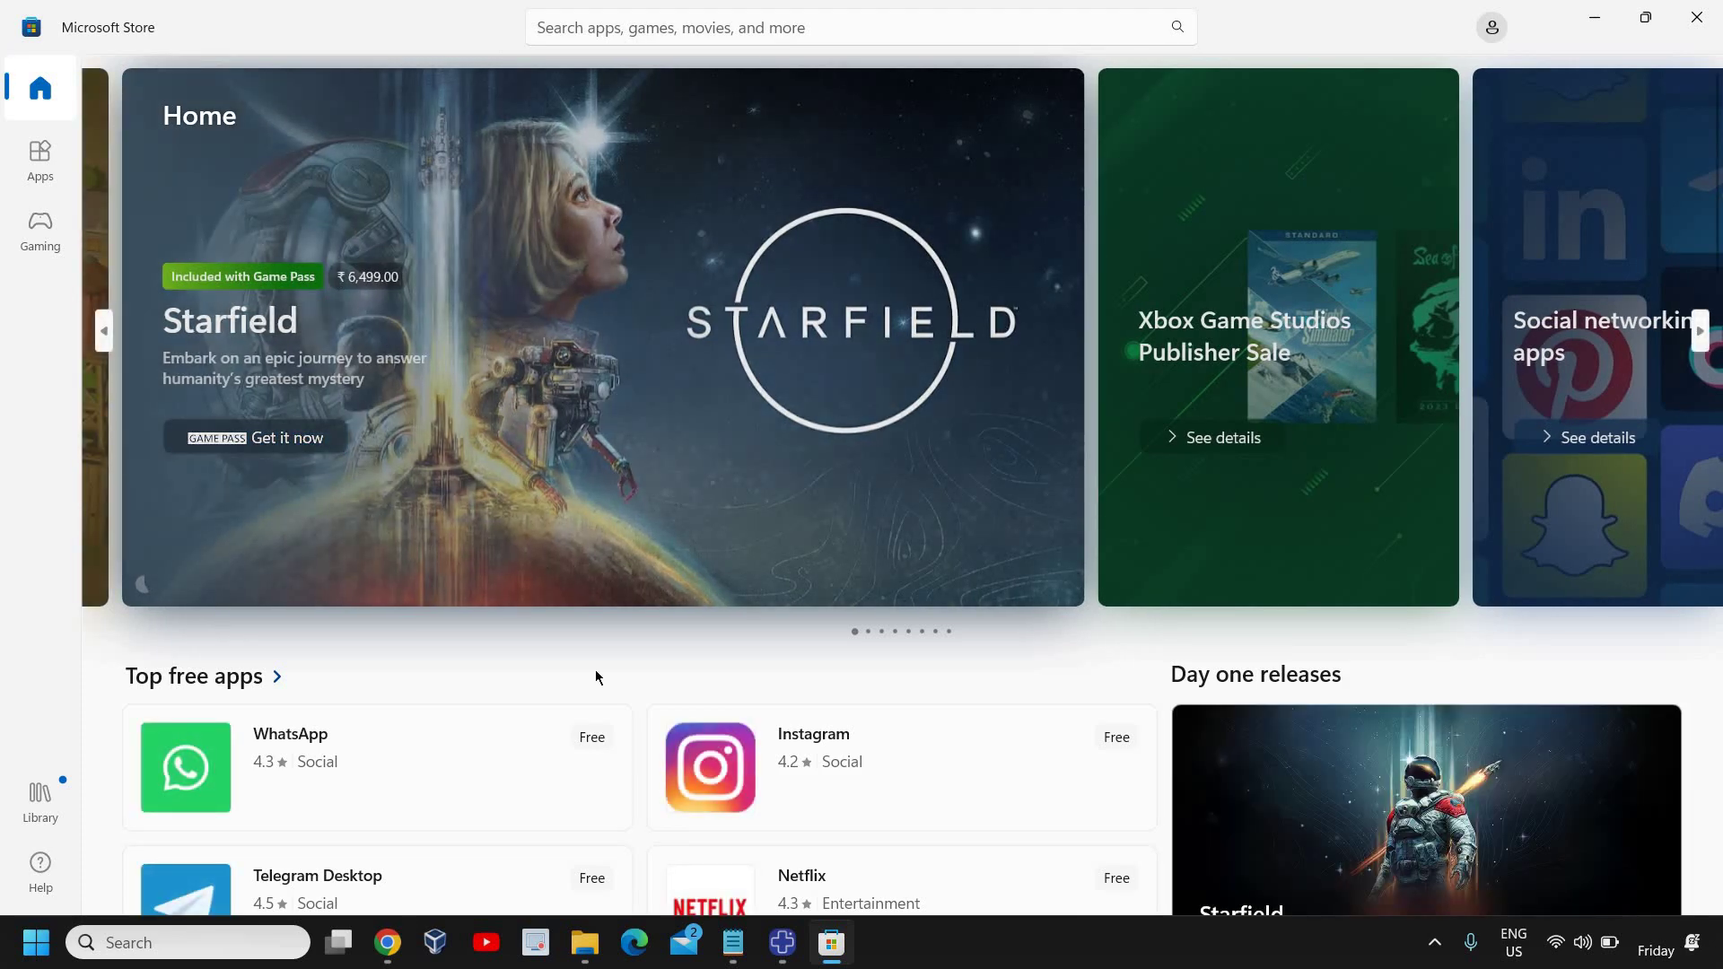
Close the relaunched Microsoft Store window to get back to the tool's 19-option menu.
scroll(1158, 682, down, 8)
scroll(1161, 682, up, 10)
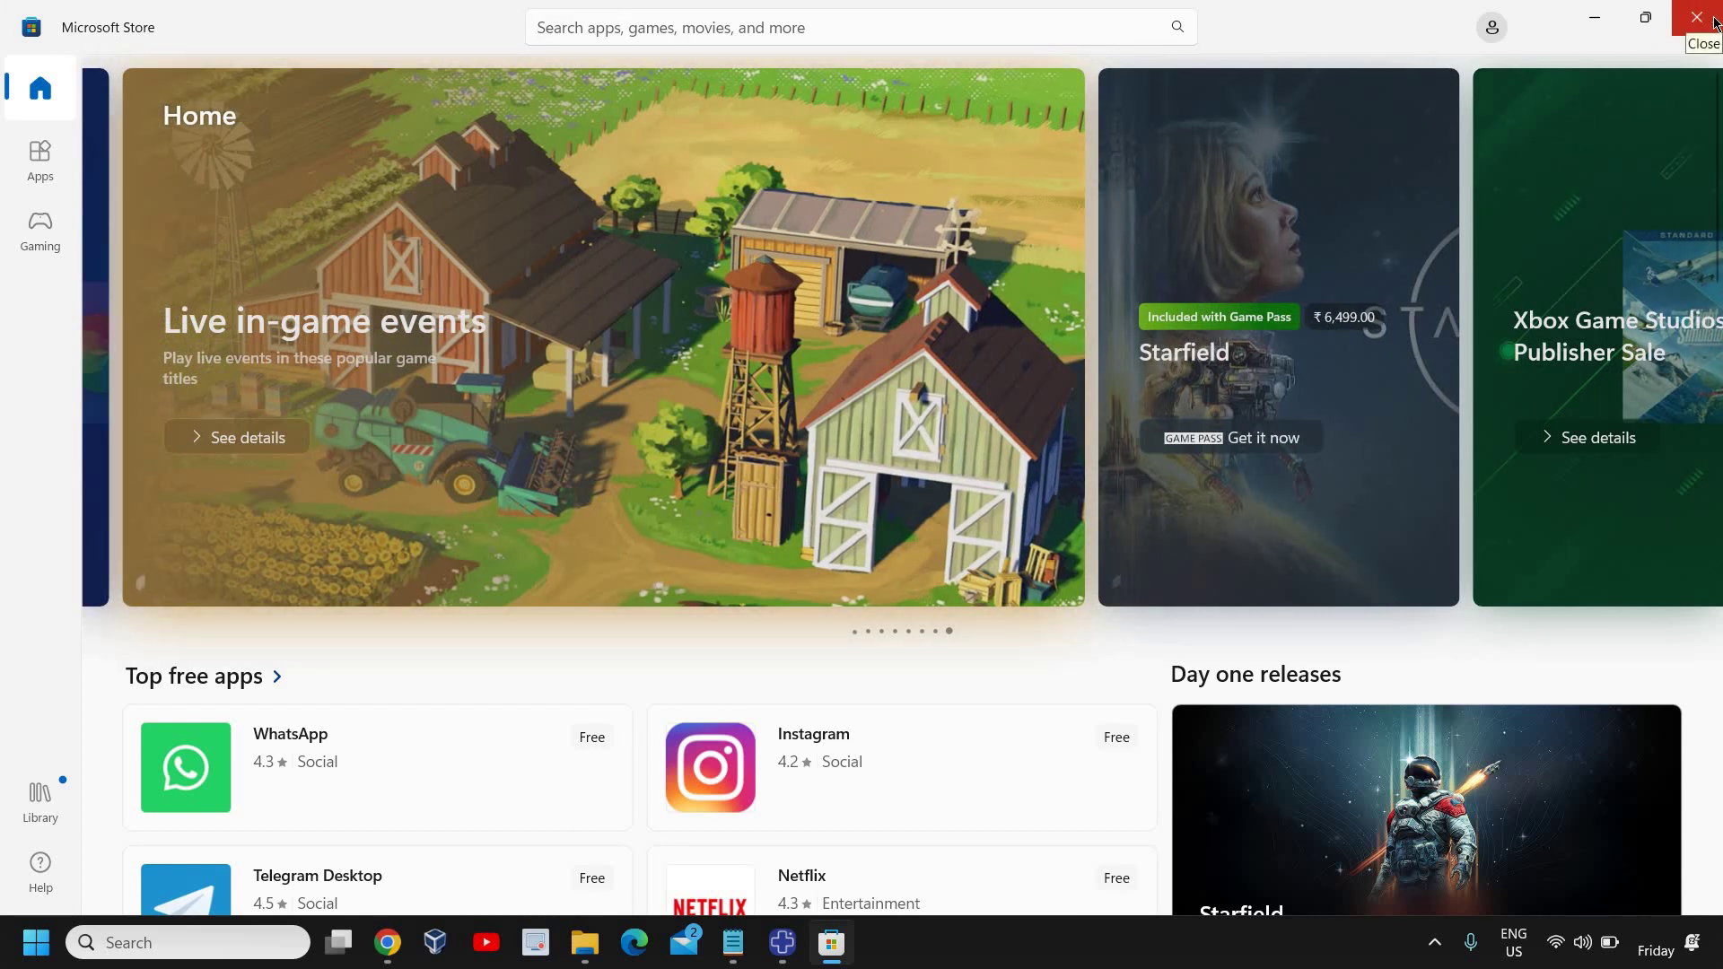
click(1697, 18)
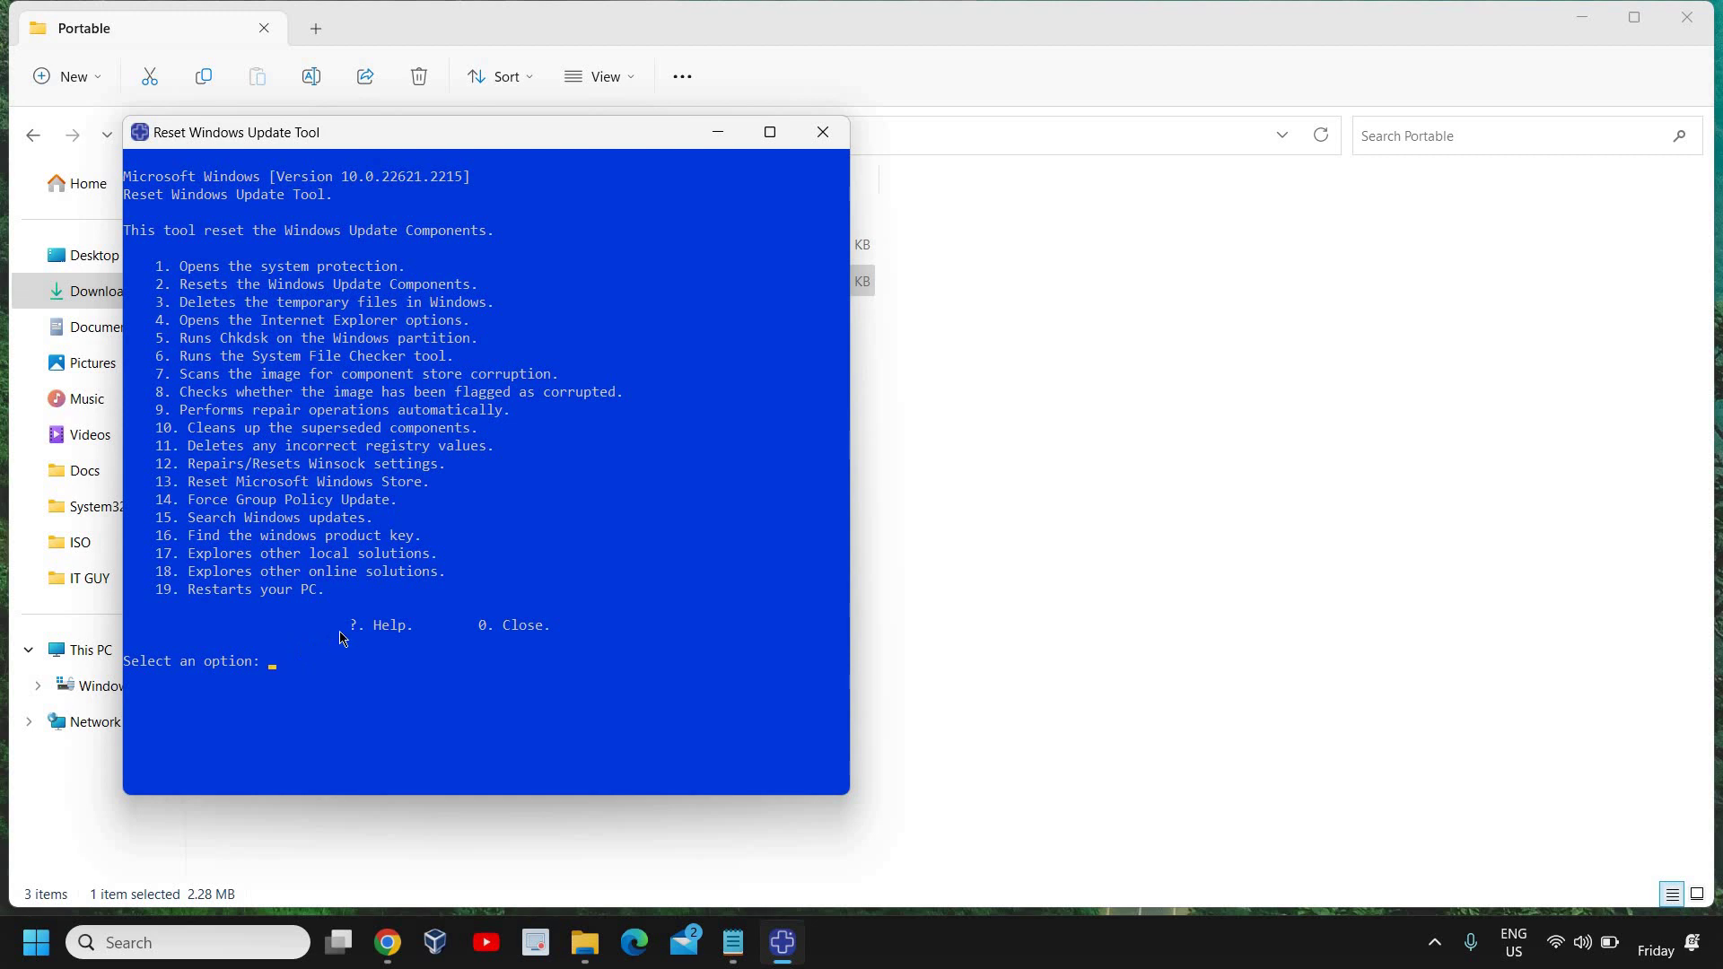
Run option 5 to search for updates, start the Windows Update check, and minimise Settings.
text(5)
key(Return)
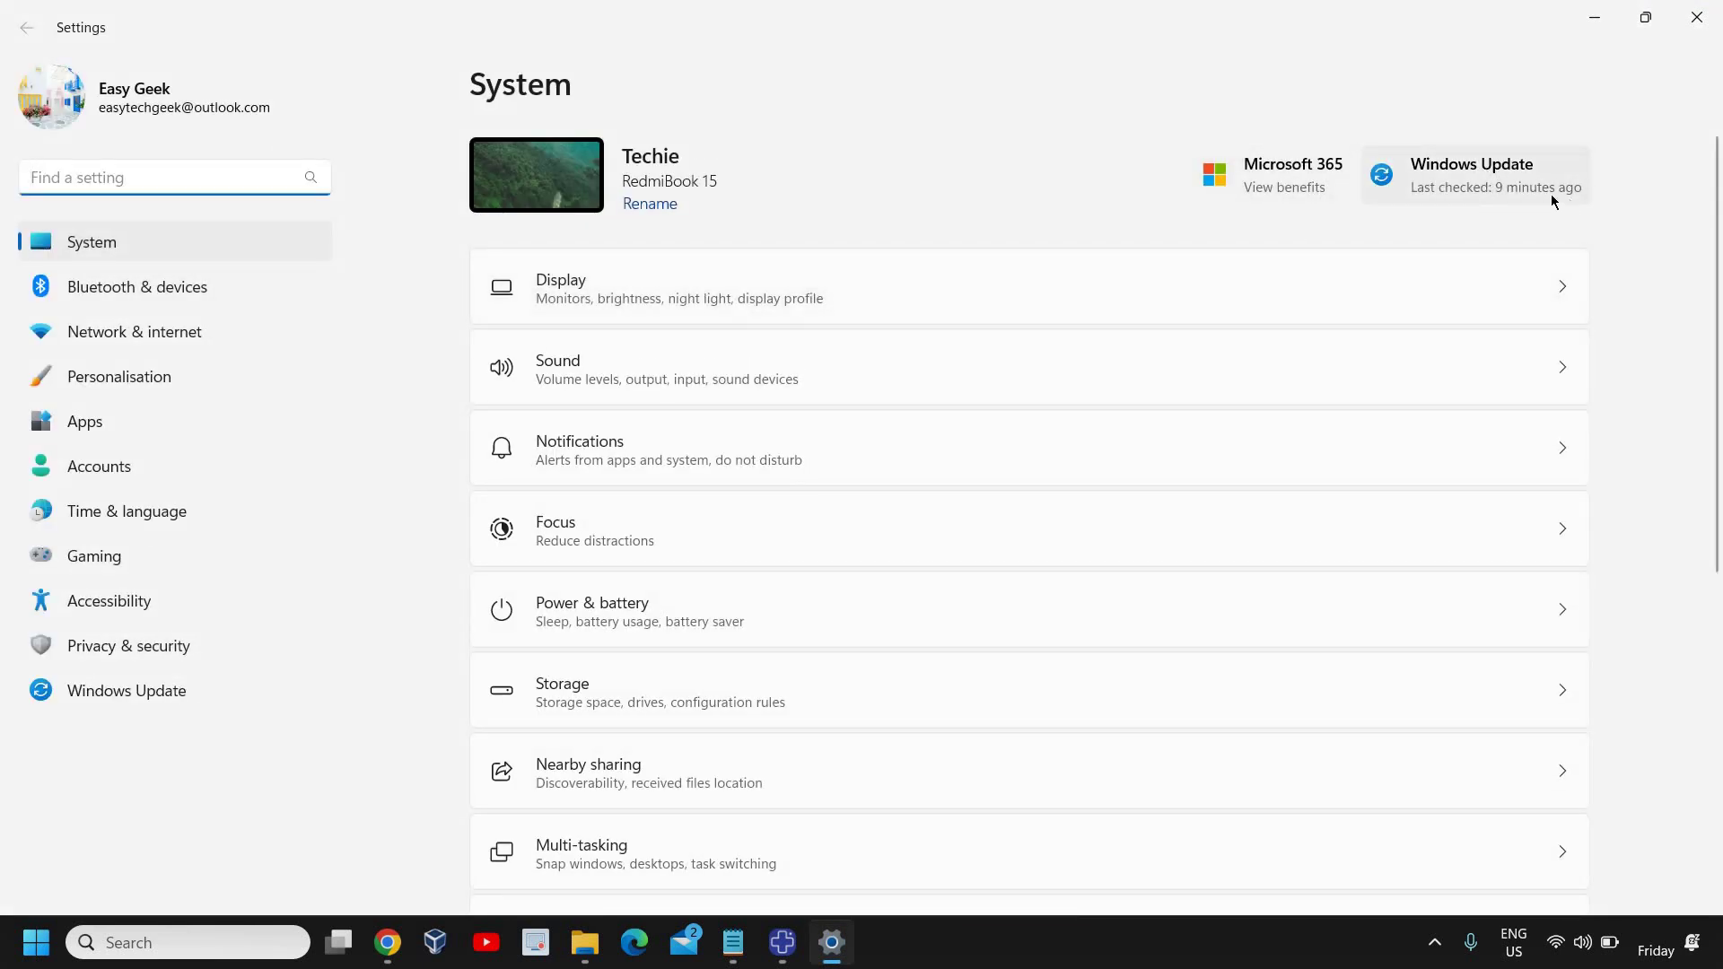
click(1380, 184)
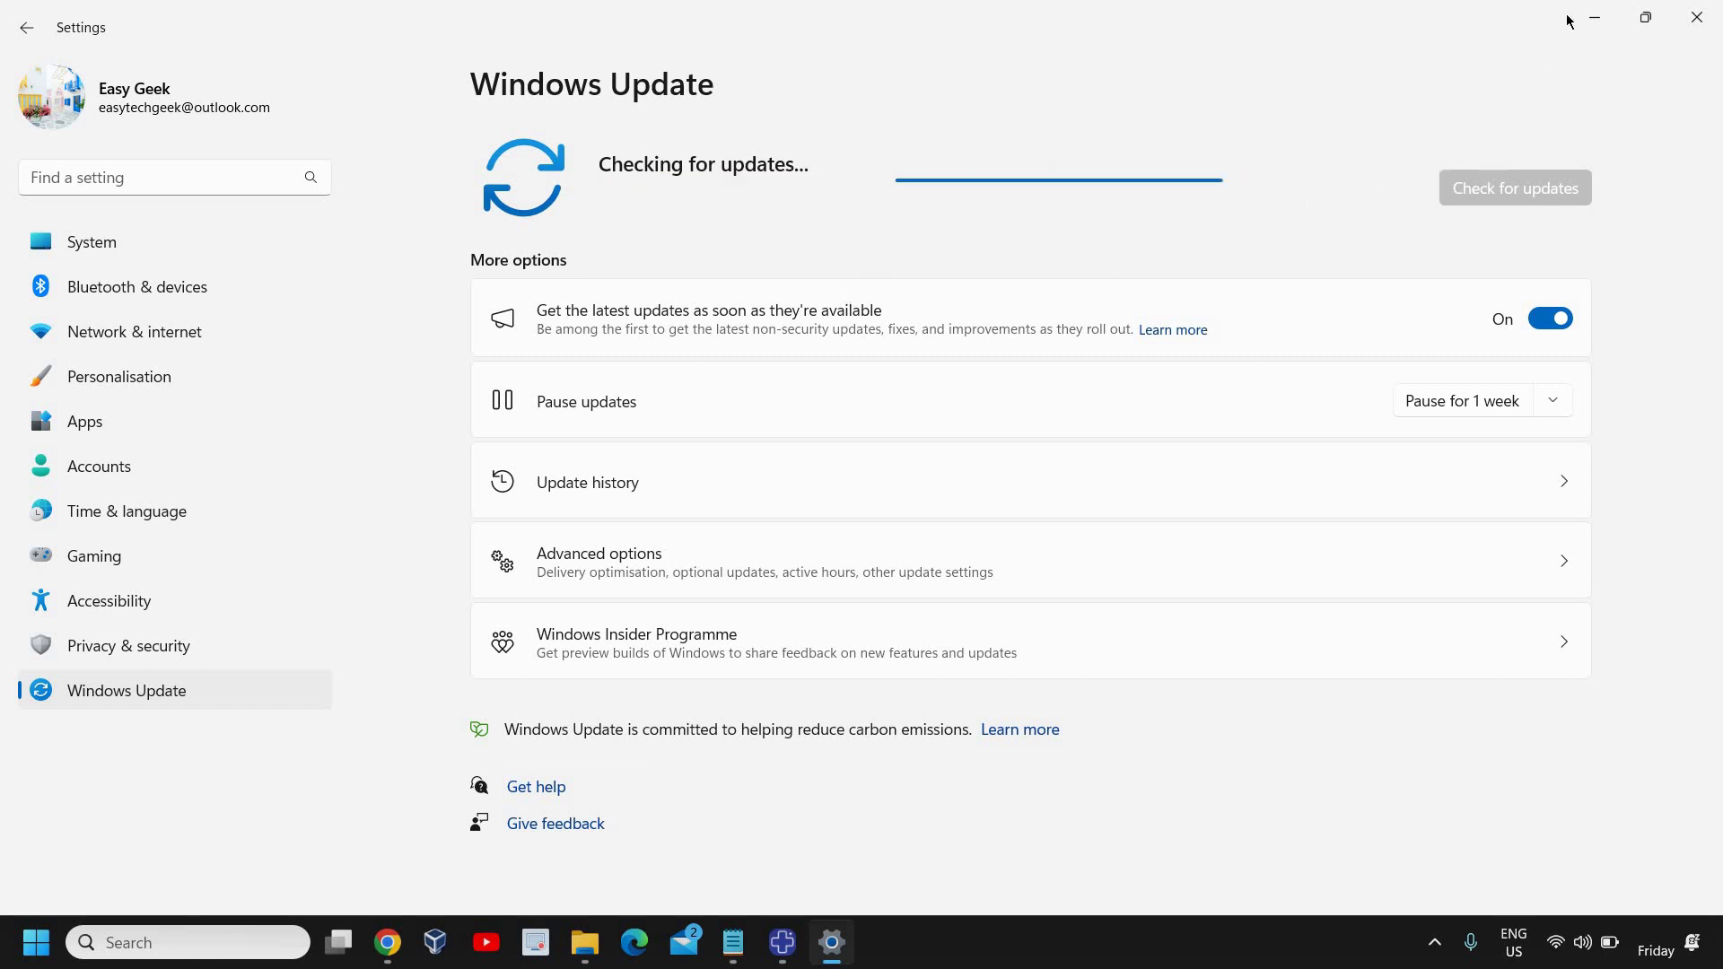
click(1595, 17)
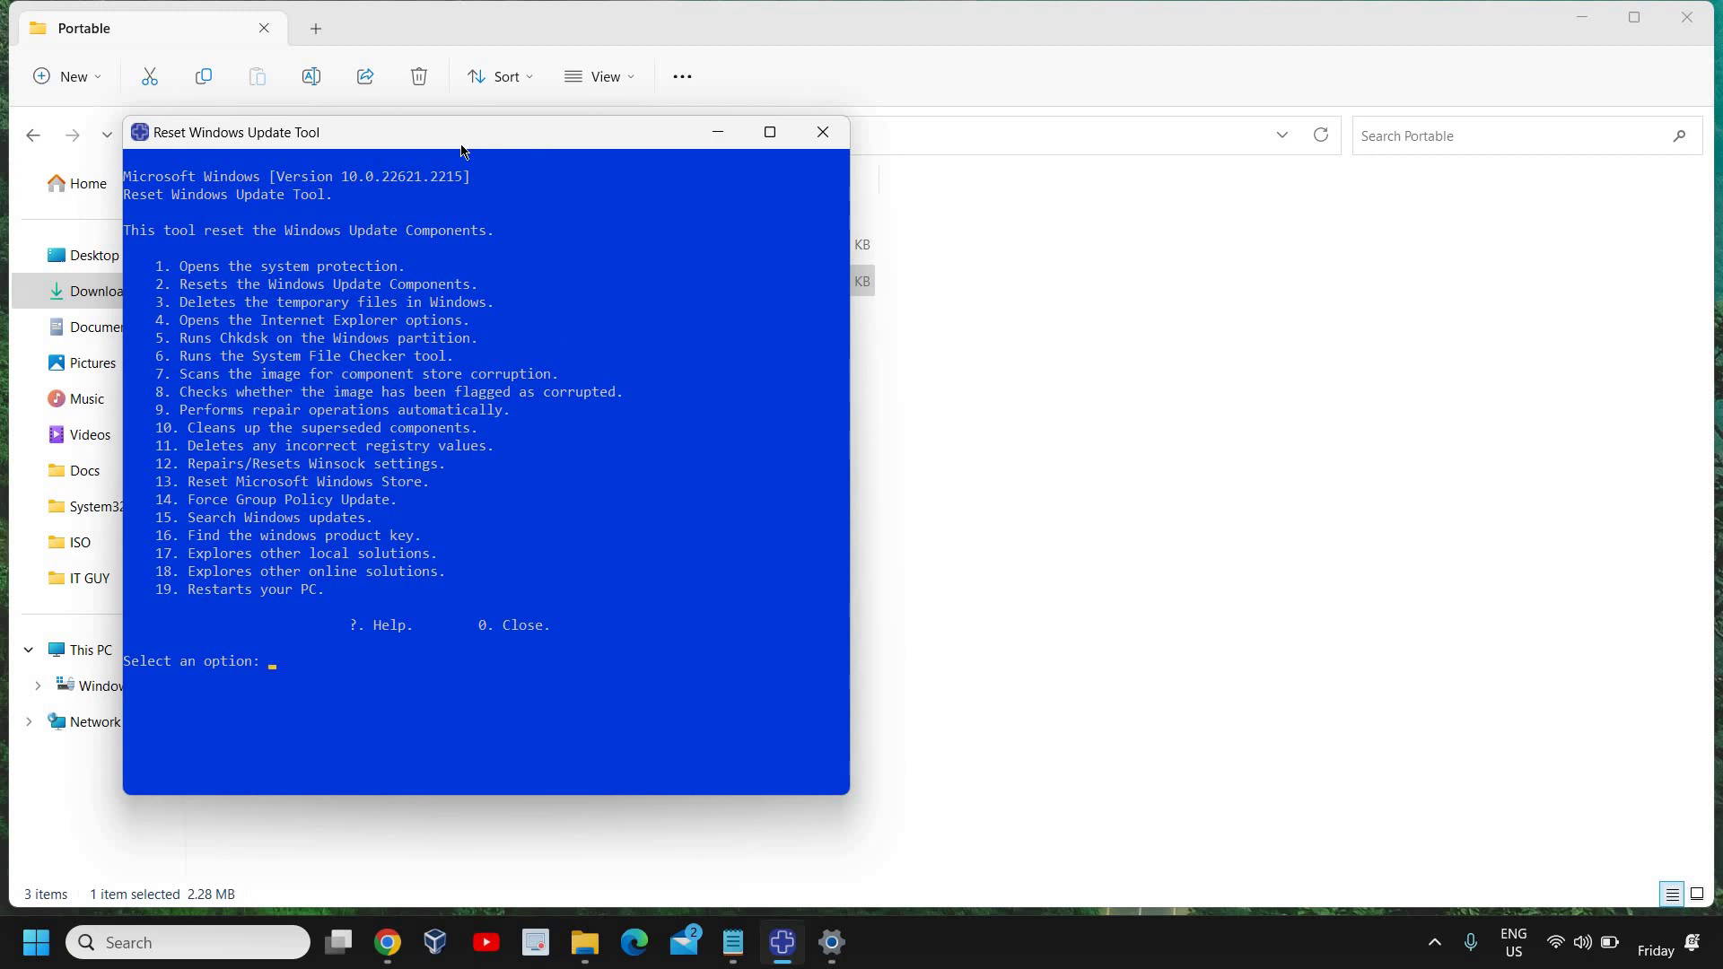
Move the console aside, then close the Portable folder window and the Reset Windows Update Tool.
drag(509, 144, 618, 128)
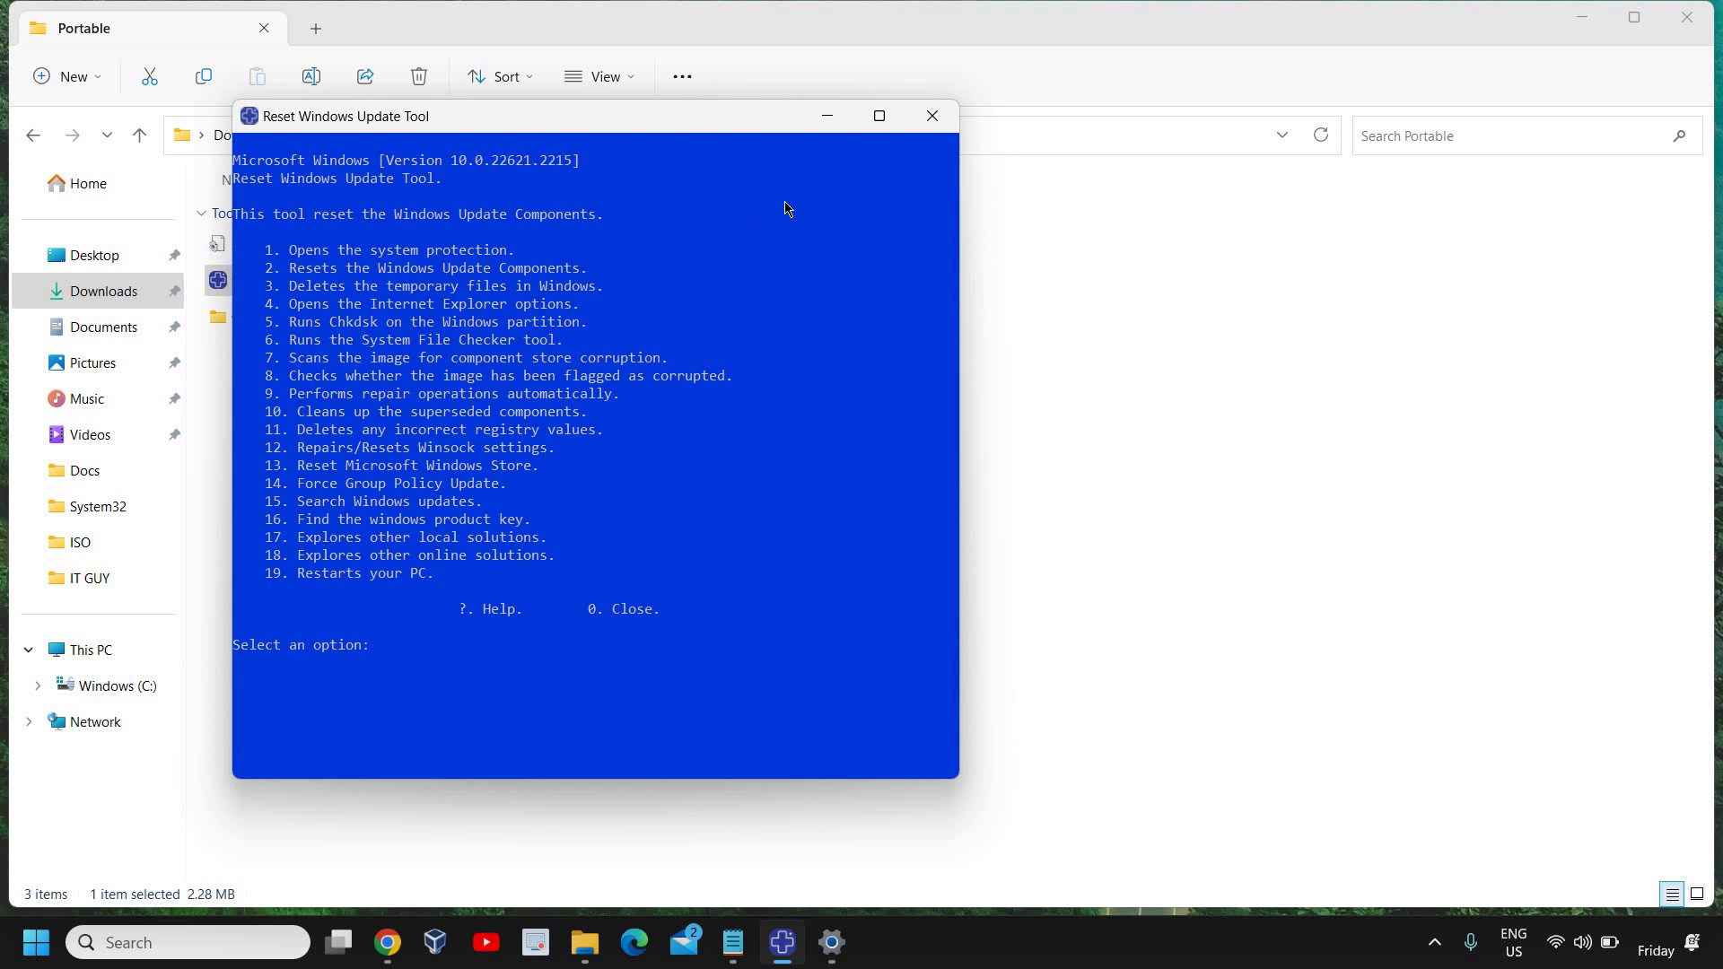
click(1687, 17)
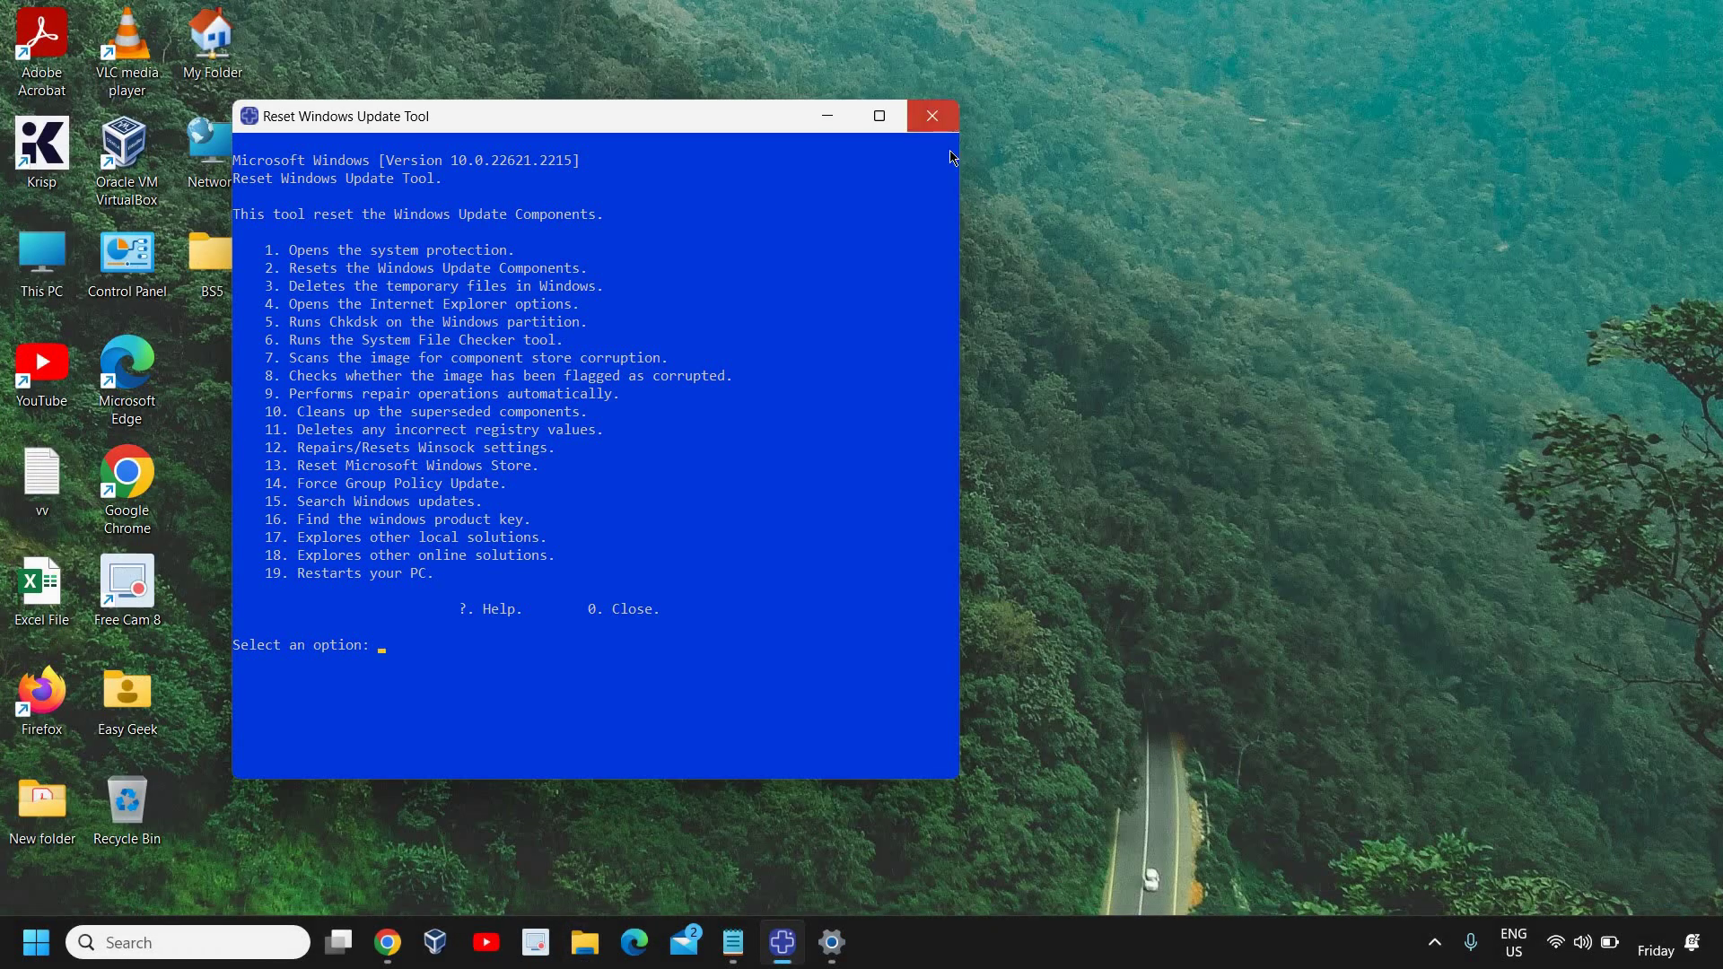
click(932, 115)
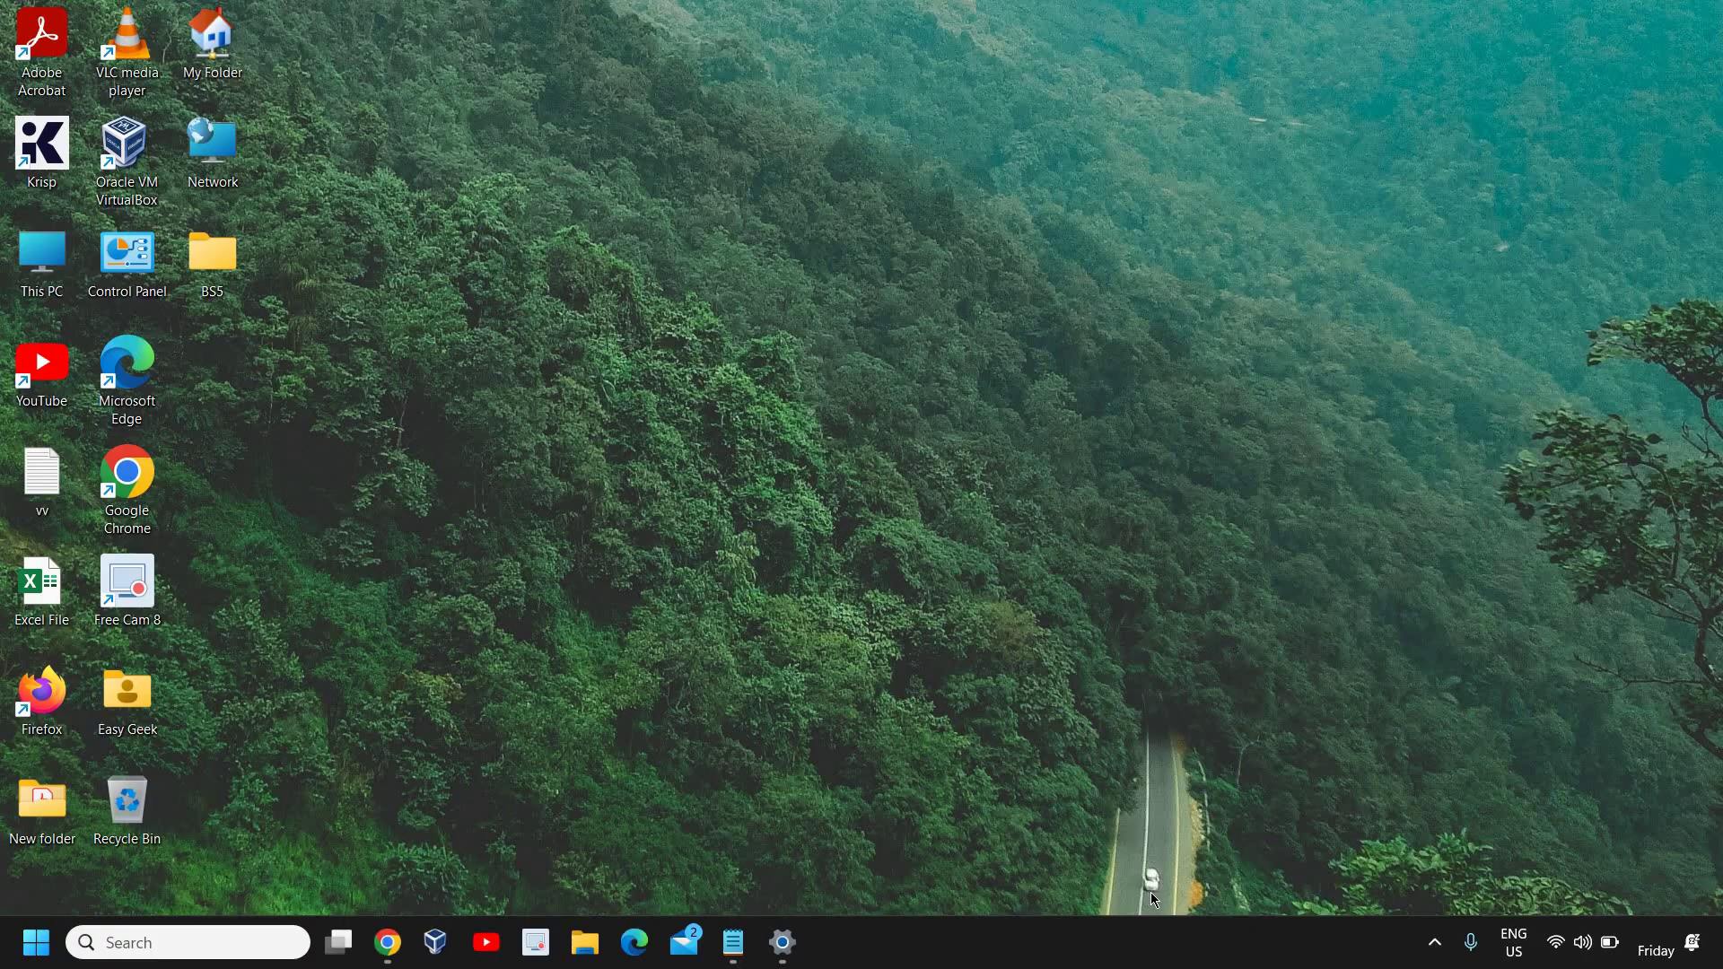